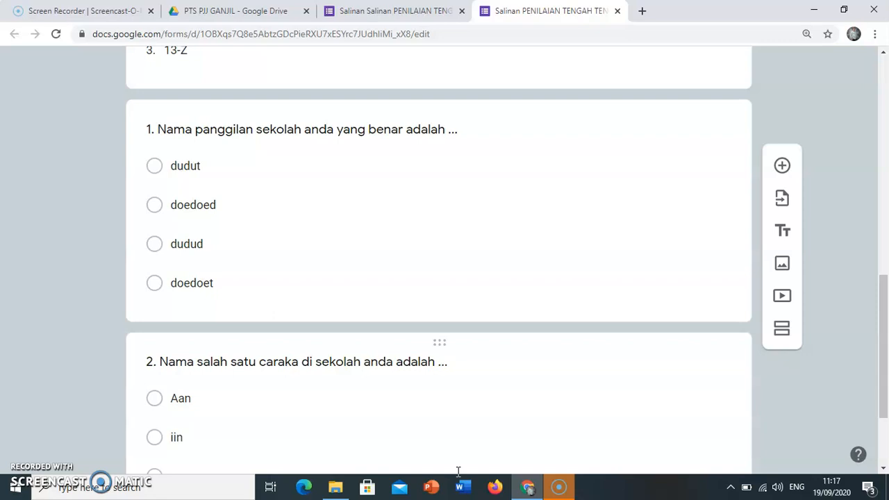
# Review the form's header, title, Nama and Kelas fields, and the multiple-choice questions in the editor.
pyautogui.scroll(1, 528, 207)
pyautogui.scroll(8, 528, 207)
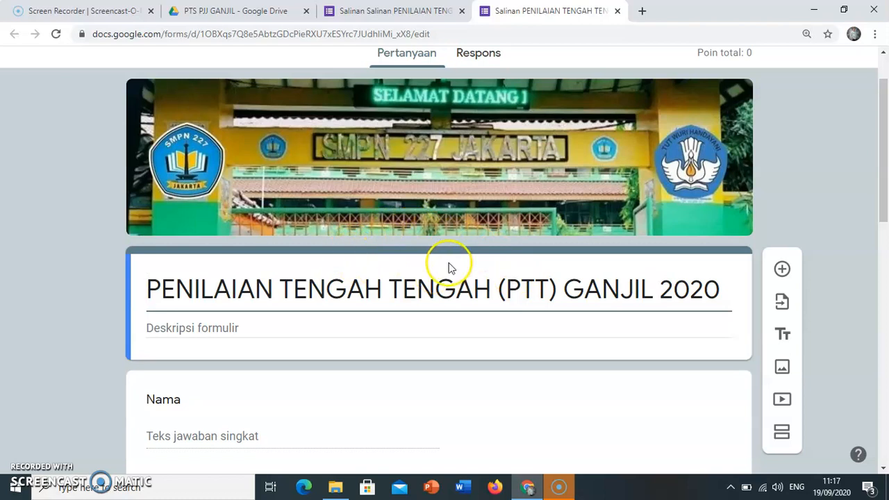
pyautogui.scroll(-2, 445, 275)
pyautogui.scroll(-1, 415, 269)
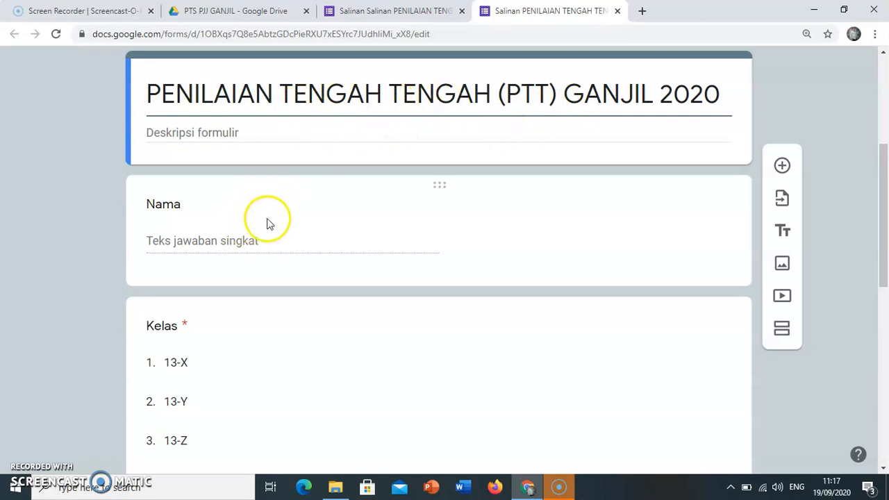
pyautogui.scroll(-1, 268, 223)
pyautogui.scroll(-1, 292, 236)
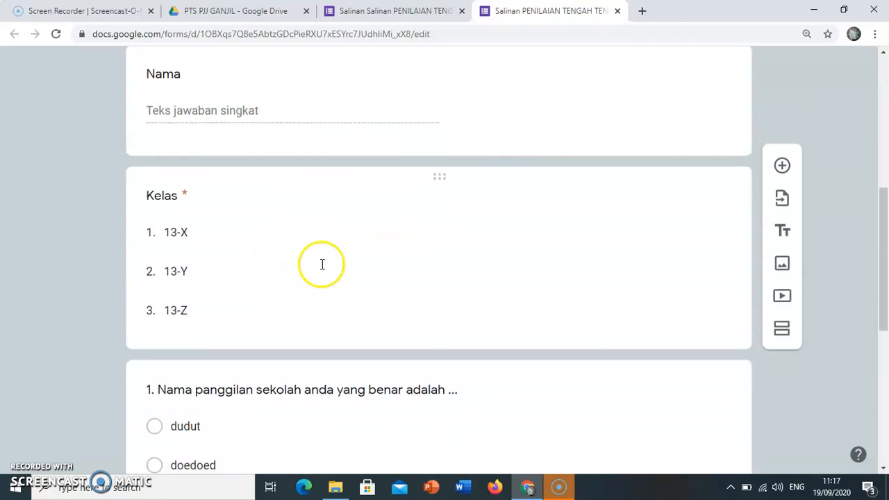
pyautogui.scroll(-1, 322, 268)
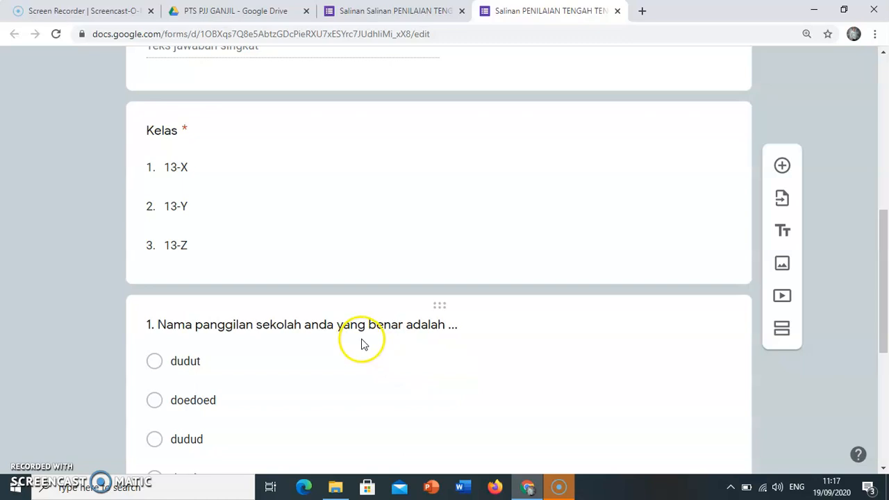
pyautogui.scroll(6, 378, 310)
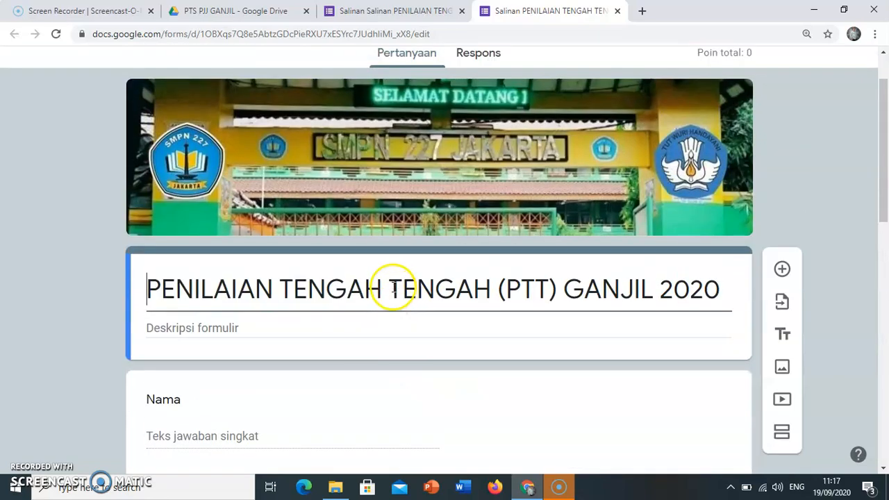
pyautogui.scroll(1, 516, 109)
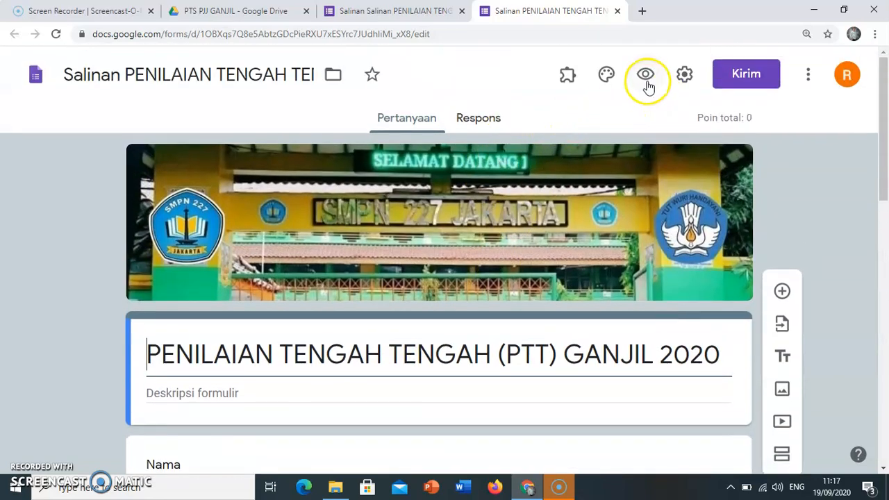
# Preview the form as a respondent, look through all its questions on the single page, and close the preview.
pyautogui.click(646, 78)
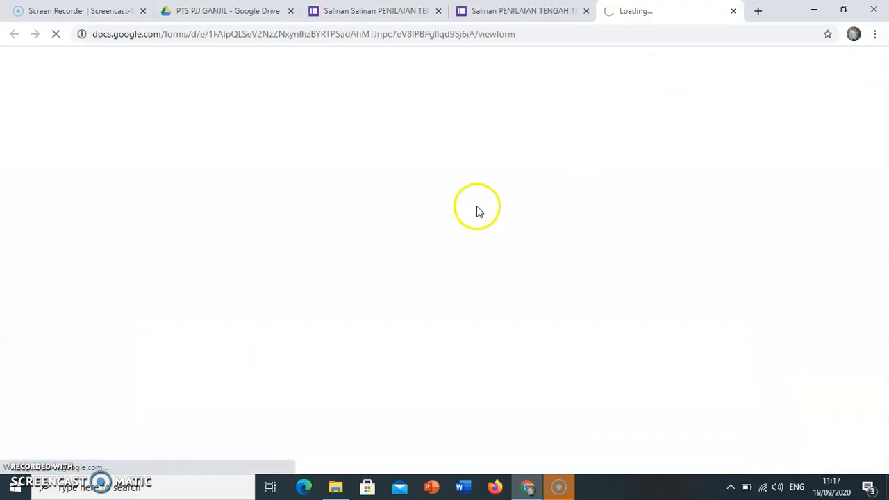
pyautogui.scroll(-4, 417, 233)
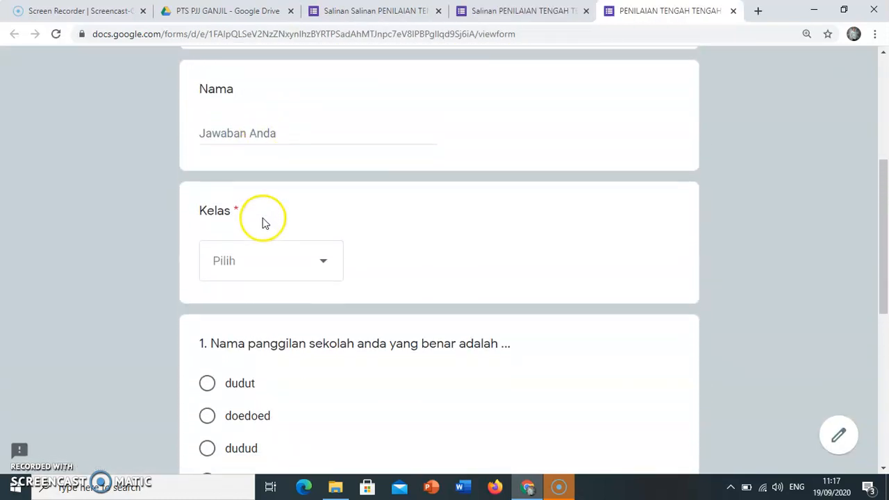
pyautogui.scroll(-2, 264, 229)
pyautogui.scroll(-3, 281, 290)
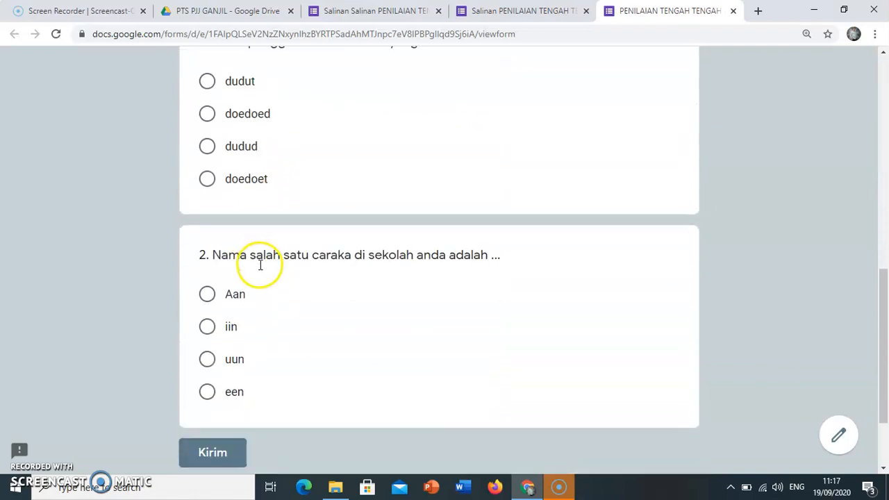
pyautogui.scroll(5, 276, 291)
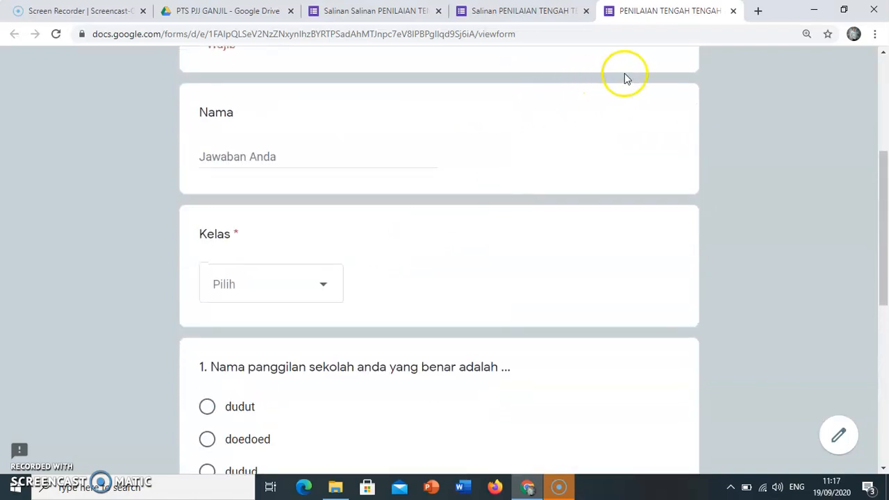
pyautogui.click(735, 13)
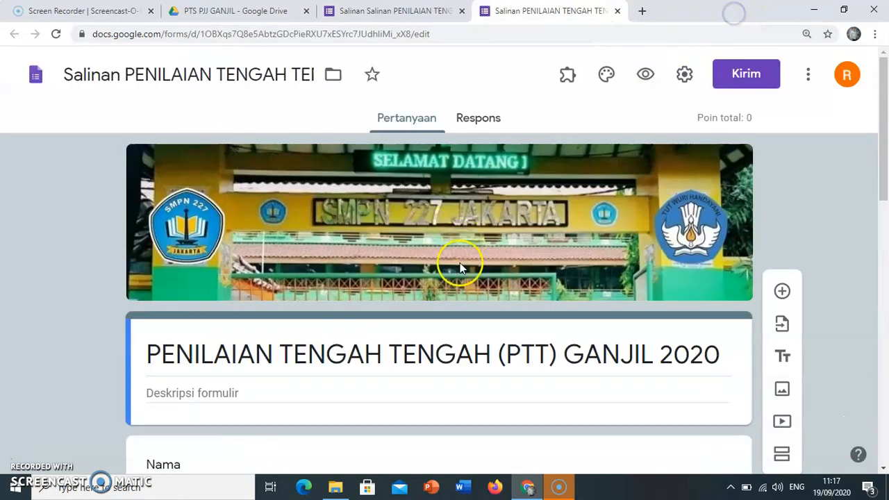
# Enter a two-line form description under the title, reading "mapel" and "kelas".
pyautogui.scroll(-2, 427, 268)
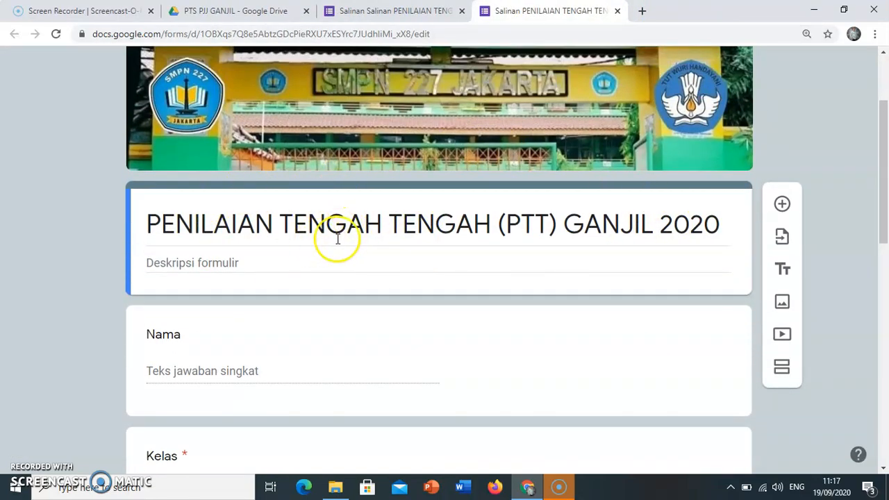
pyautogui.scroll(-3, 327, 241)
pyautogui.scroll(4, 303, 322)
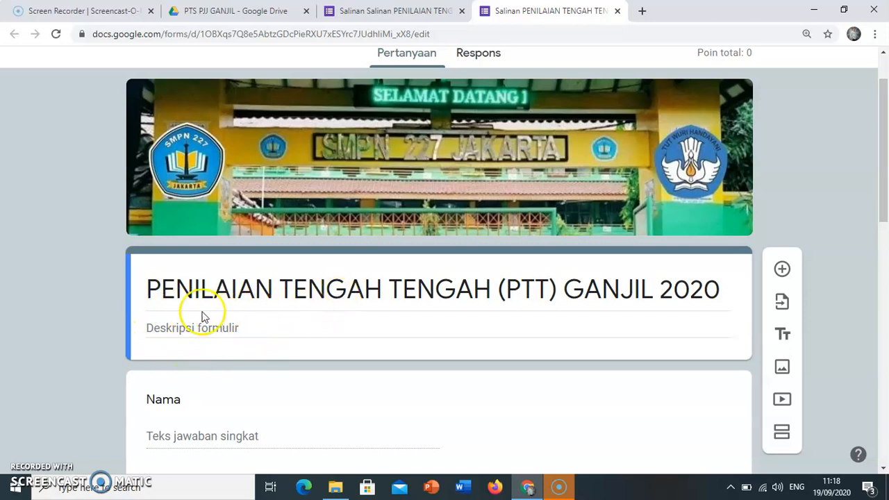
pyautogui.click(265, 332)
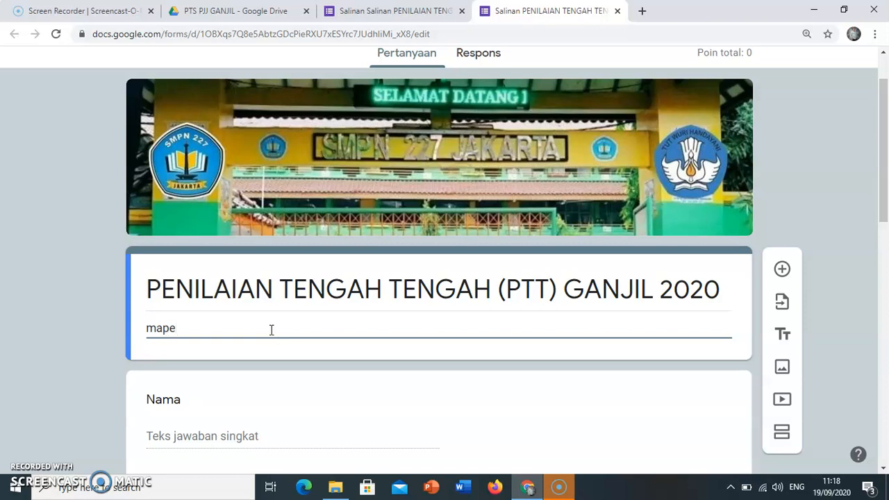
pyautogui.press('Return')
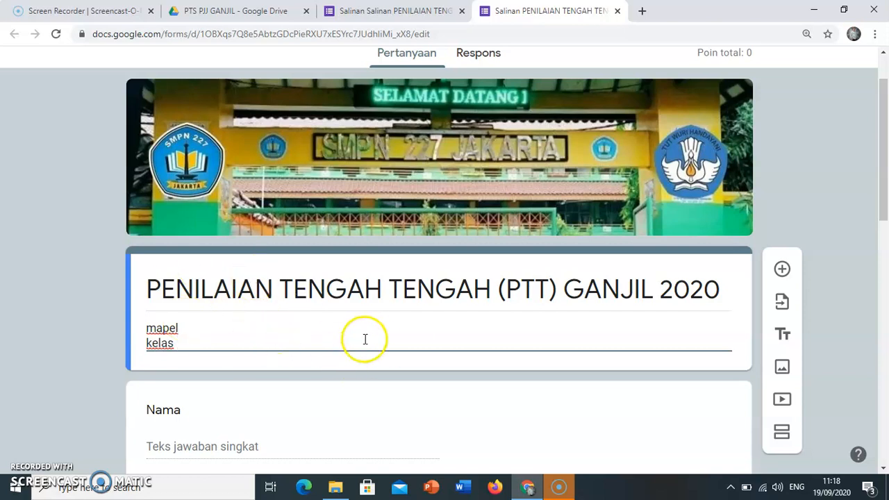
# Examine where the identity fields Nama and Kelas end and the exam questions begin.
pyautogui.scroll(-2, 365, 339)
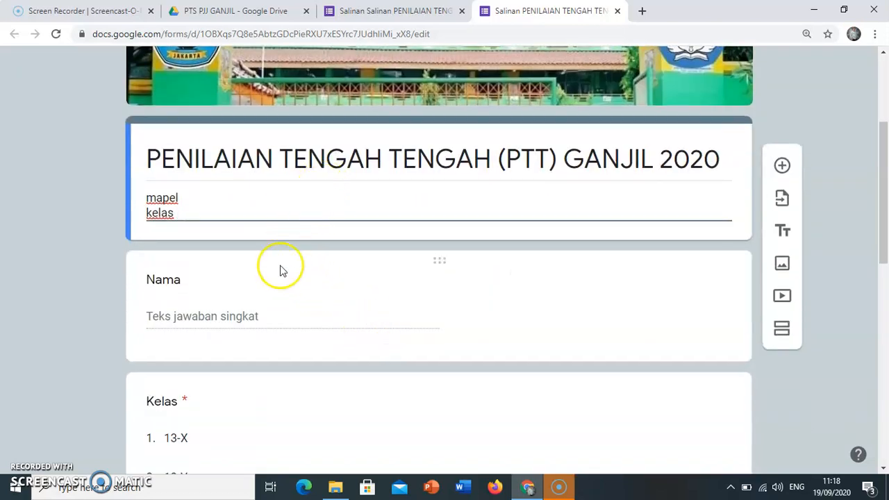
pyautogui.scroll(-1, 230, 320)
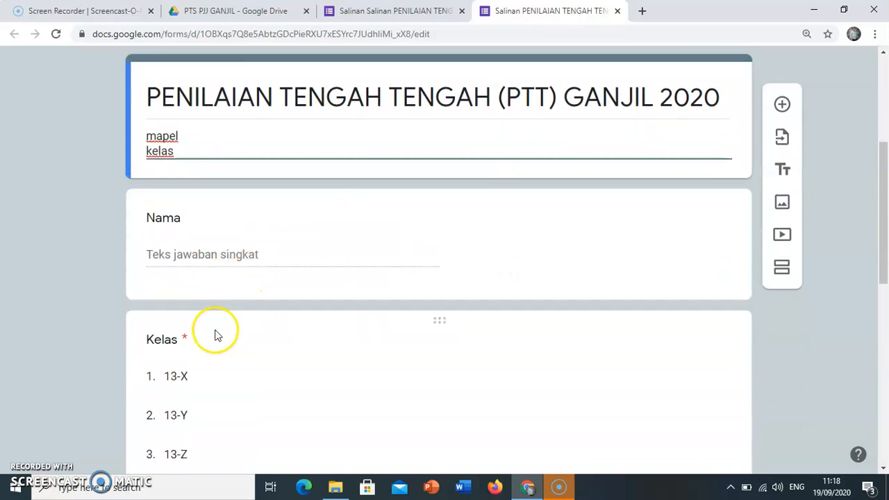
pyautogui.scroll(-3, 208, 243)
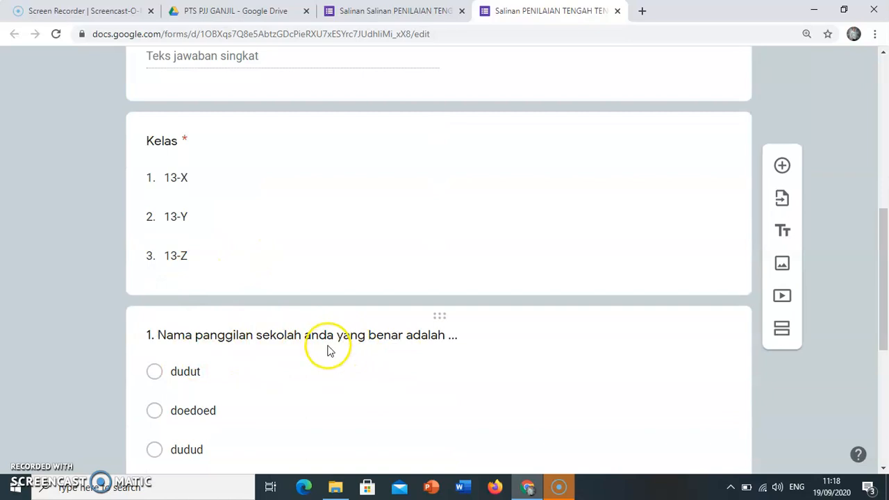
pyautogui.scroll(-2, 343, 343)
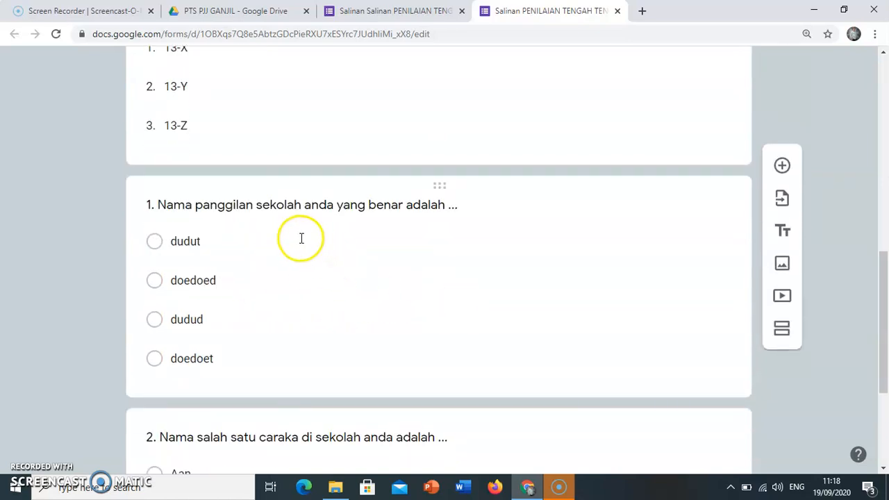
pyautogui.scroll(4, 300, 237)
pyautogui.scroll(3, 345, 178)
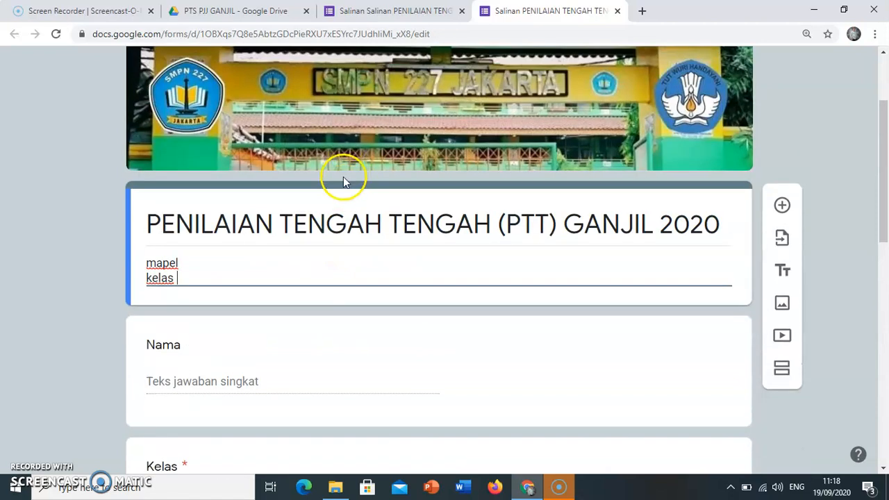
pyautogui.scroll(-2, 308, 256)
pyautogui.scroll(-1, 270, 312)
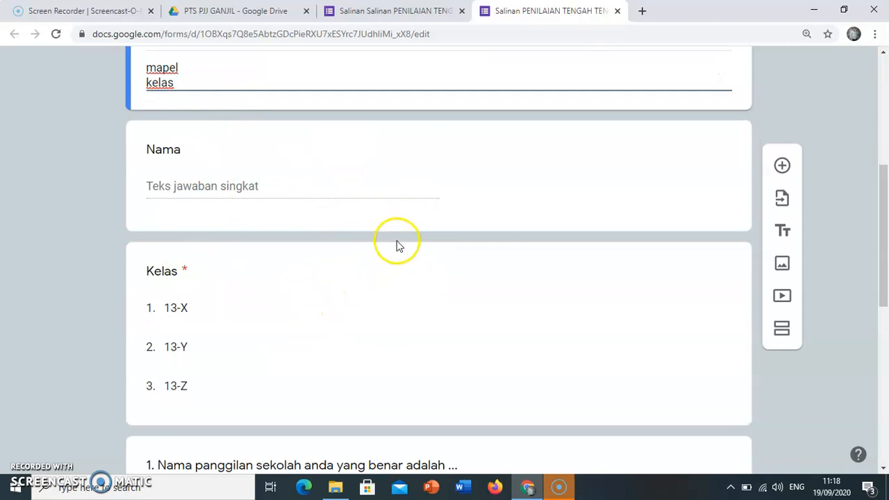
pyautogui.scroll(-2, 397, 246)
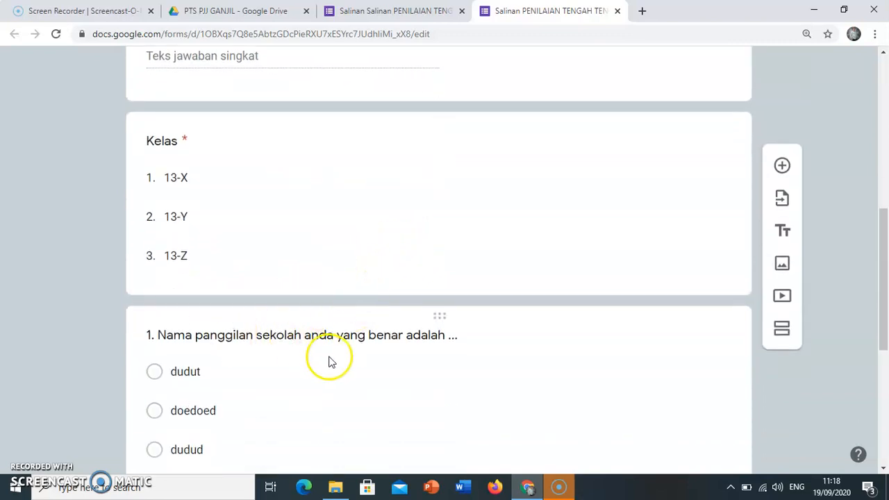
# Add a new section directly after the Kelas question, separating the identity fields from the exam questions.
pyautogui.click(330, 267)
pyautogui.scroll(-1, 363, 352)
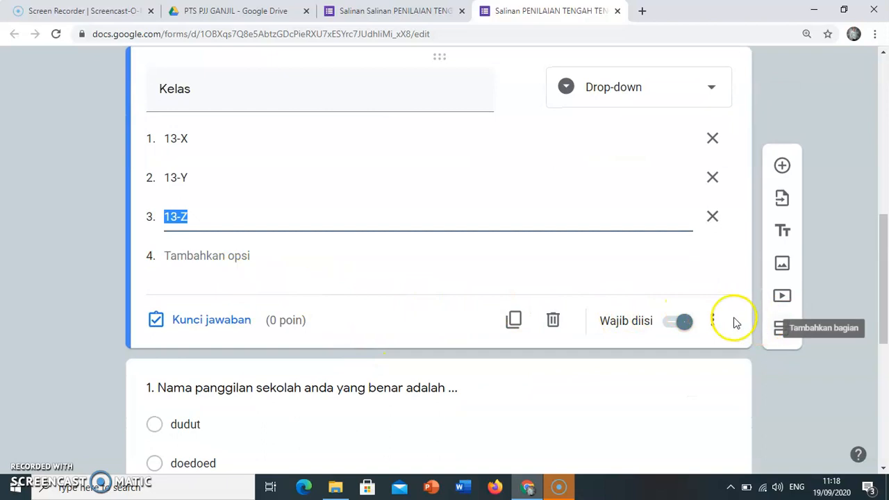
pyautogui.click(778, 337)
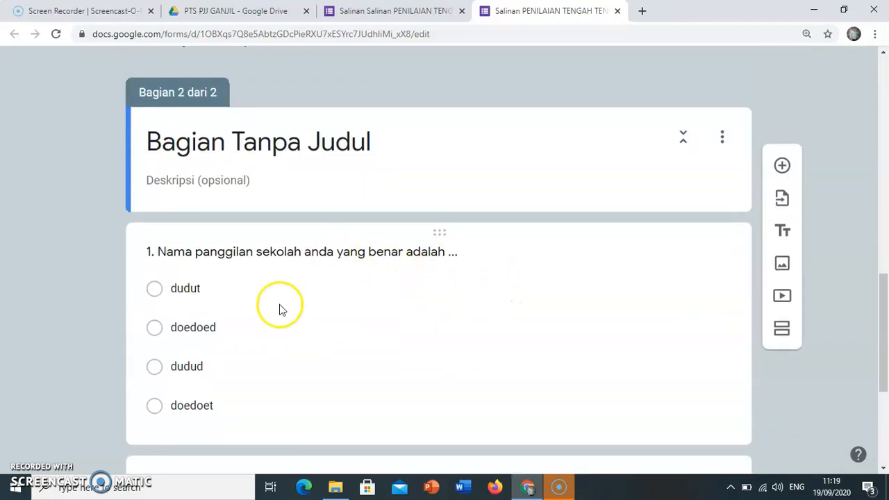
# Title the second section "HALAMAN SOAL".
pyautogui.scroll(5, 285, 222)
pyautogui.scroll(3, 347, 215)
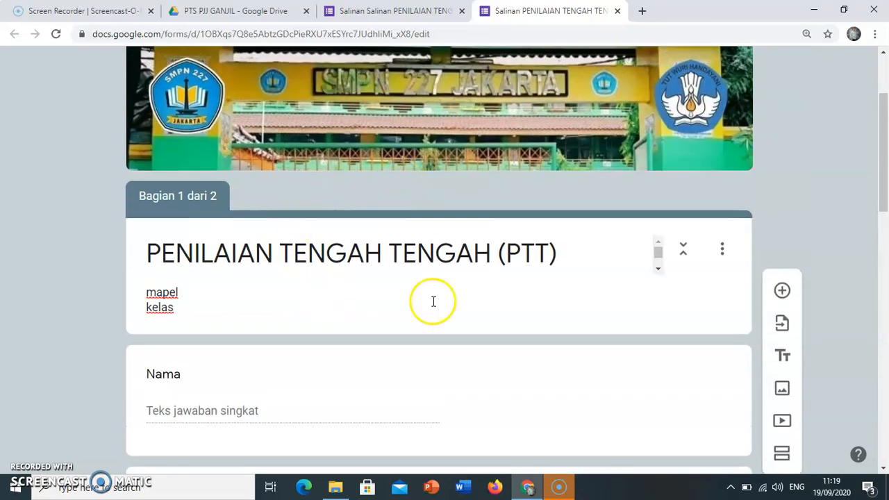
pyautogui.scroll(-2, 409, 295)
pyautogui.scroll(-5, 408, 295)
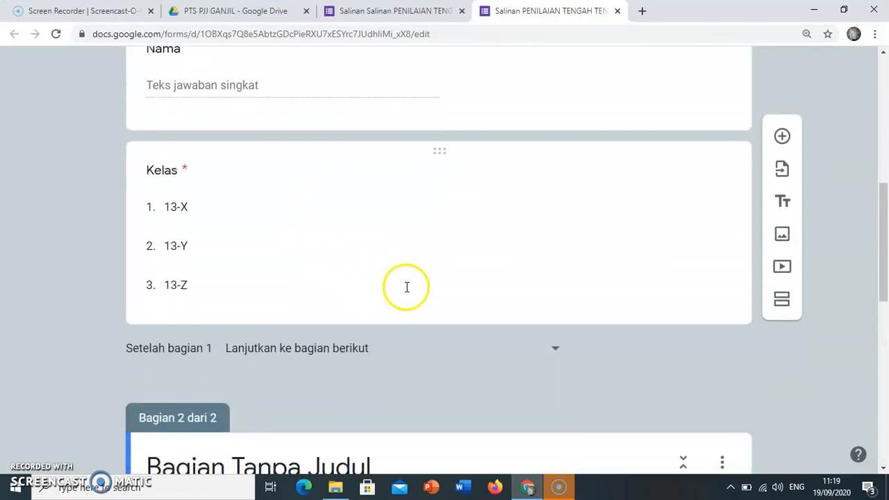
pyautogui.click(347, 272)
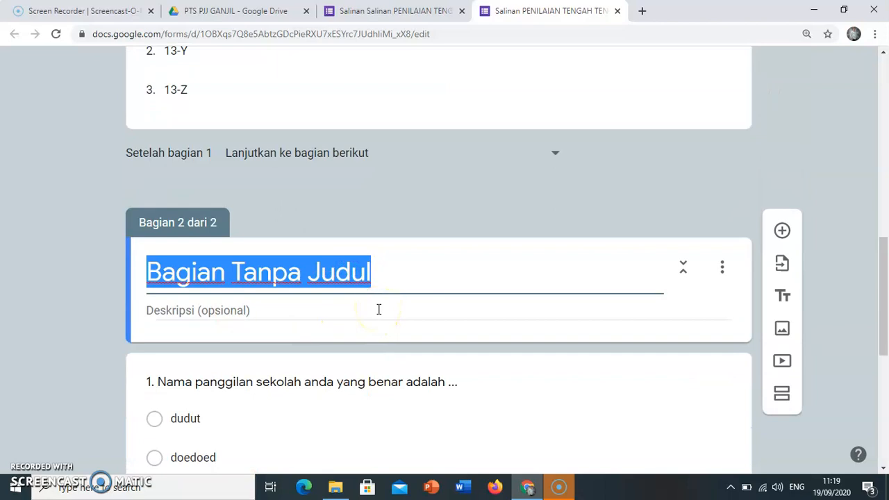
pyautogui.write('AHA')
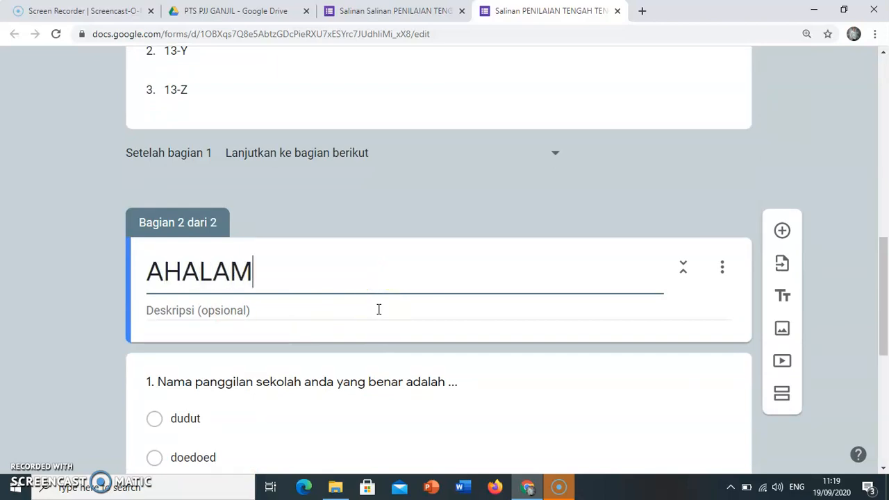
pyautogui.write('LA')
pyautogui.press('BackSpace')
pyautogui.press('BackSpace')
pyautogui.press('BackSpace')
pyautogui.press('BackSpace')
pyautogui.press('BackSpace')
pyautogui.write('H')
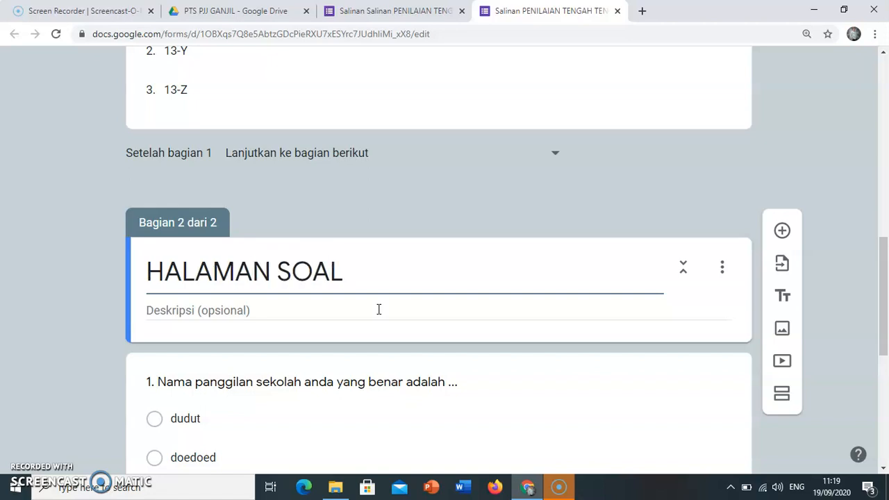
# Preview the two-section form and fill in a sample name in the Nama field on its first page.
pyautogui.scroll(9, 502, 229)
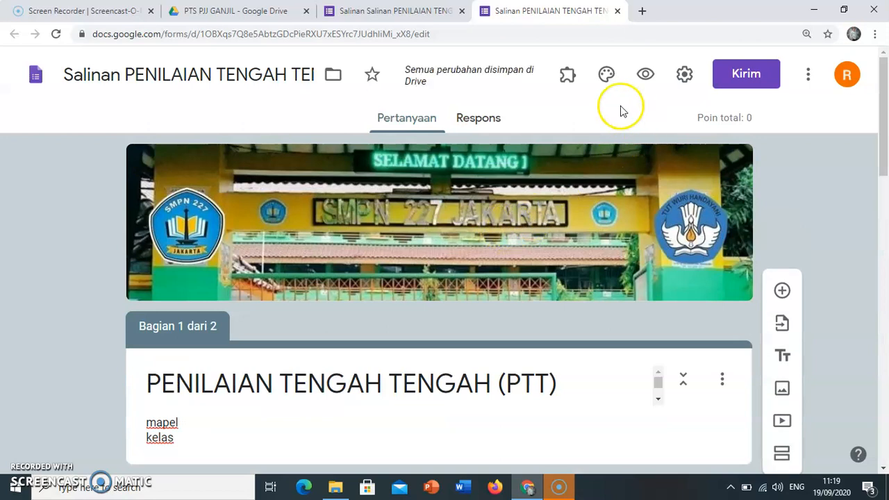
pyautogui.click(642, 78)
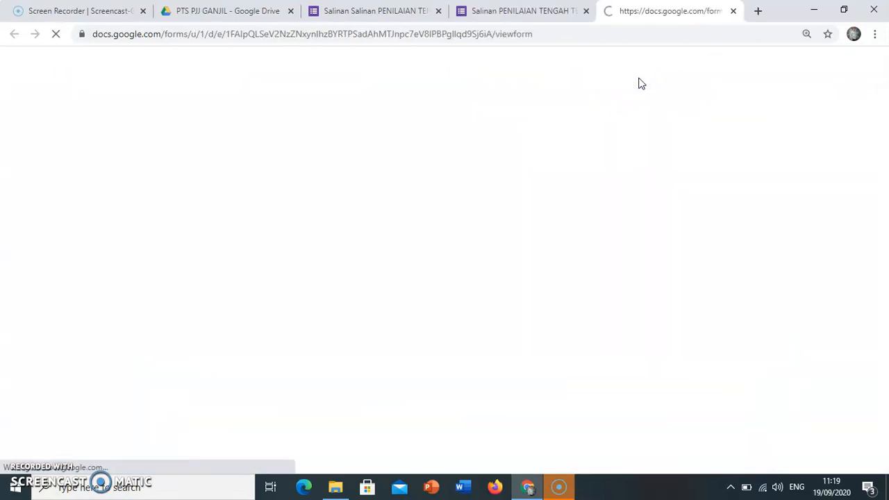
pyautogui.scroll(-6, 366, 260)
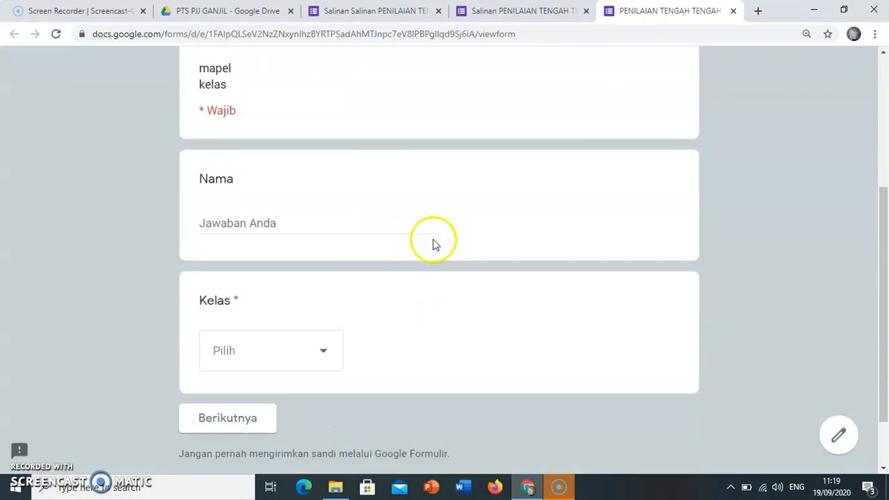
pyautogui.scroll(4, 435, 242)
pyautogui.scroll(-3, 363, 312)
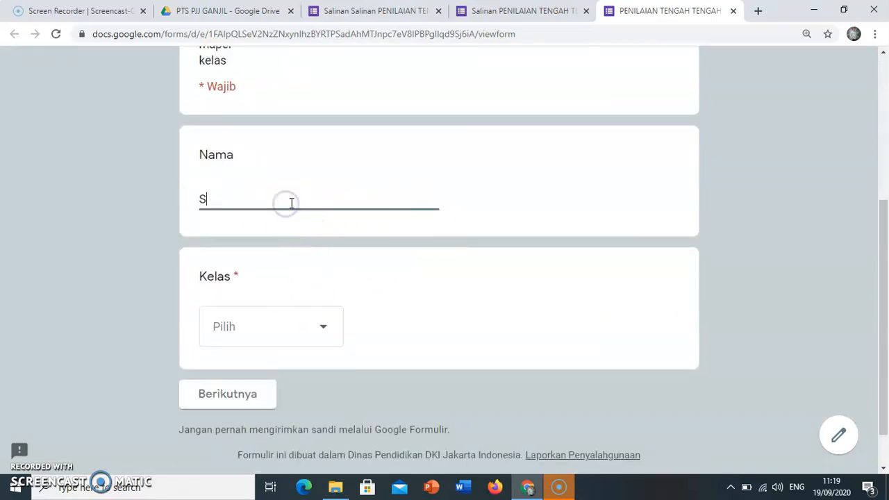
# Choose 13-X as the Kelas answer in the preview and proceed to the question section.
pyautogui.click(266, 327)
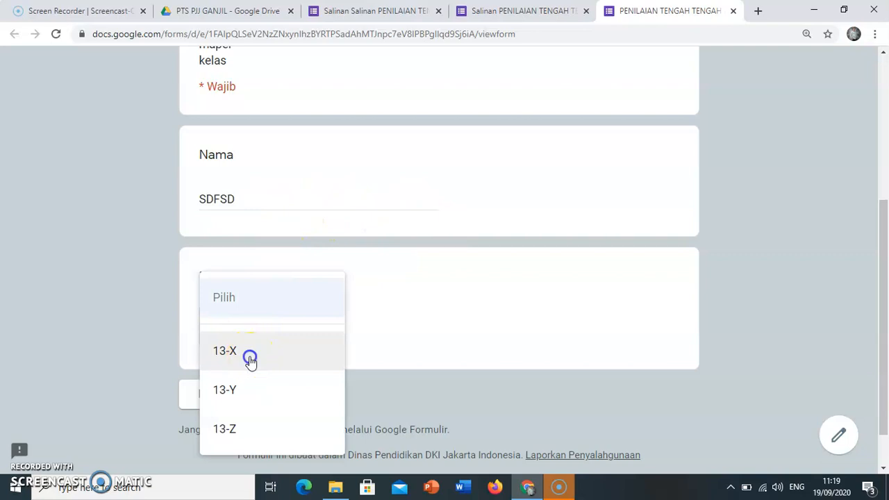
pyautogui.click(252, 362)
pyautogui.click(238, 397)
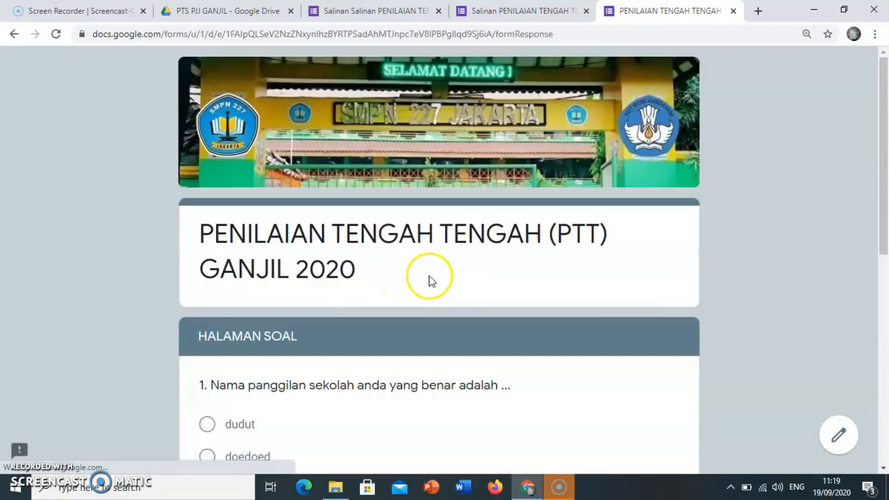
# Look over the HALAMAN SOAL page in the preview and close the preview.
pyautogui.scroll(-5, 379, 336)
pyautogui.scroll(5, 417, 337)
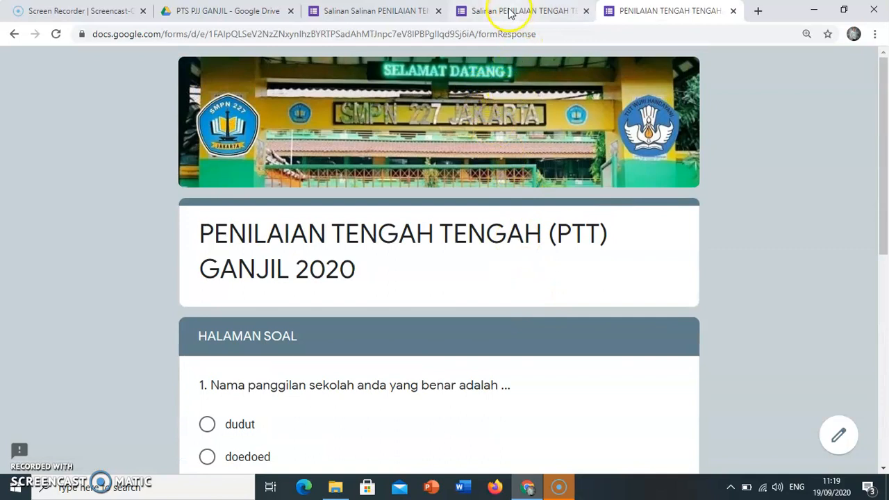
pyautogui.click(734, 11)
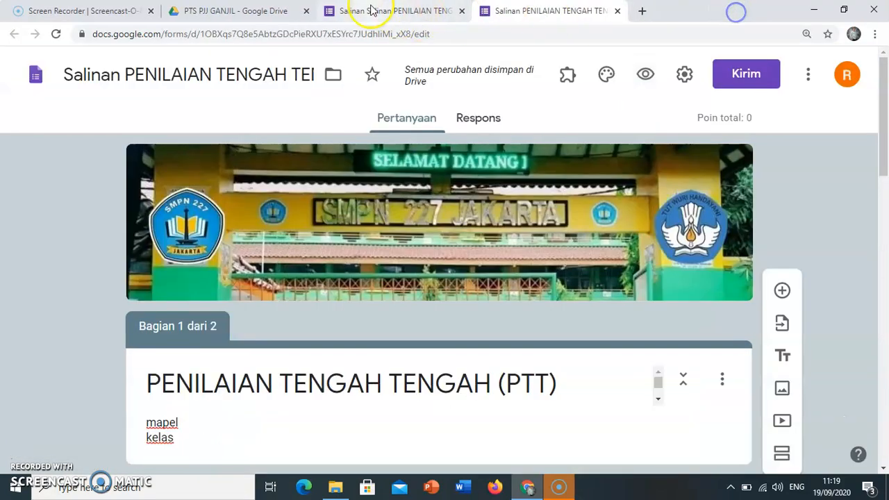
# Switch to the other exam form copy and examine its title section and how BIODATA holds the identity fields and exam questions.
pyautogui.click(383, 14)
pyautogui.scroll(-5, 449, 195)
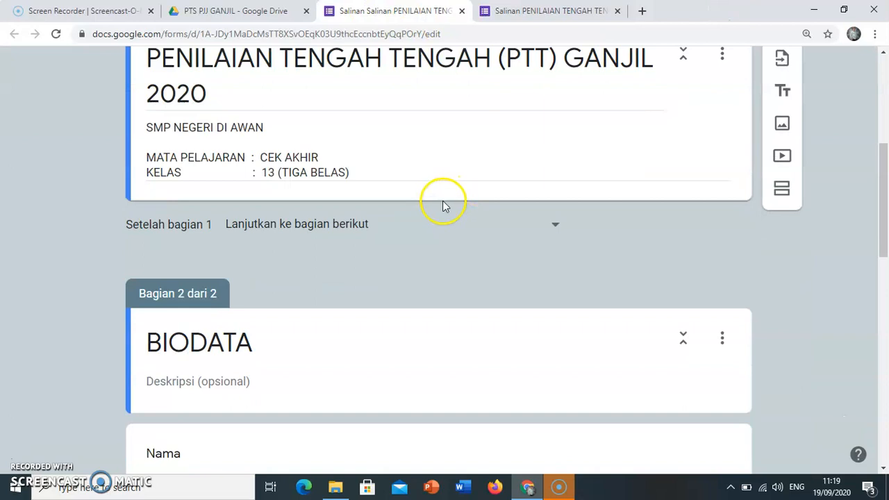
pyautogui.scroll(2, 441, 203)
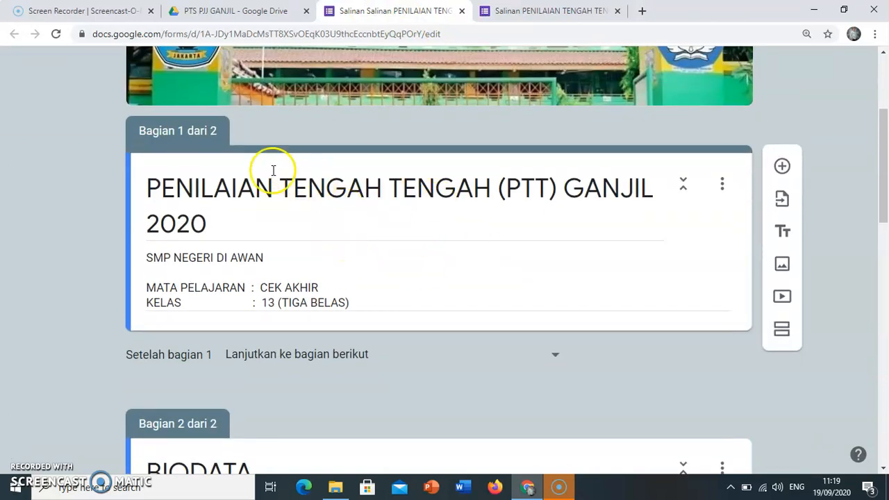
pyautogui.scroll(-1, 444, 269)
pyautogui.scroll(-7, 444, 270)
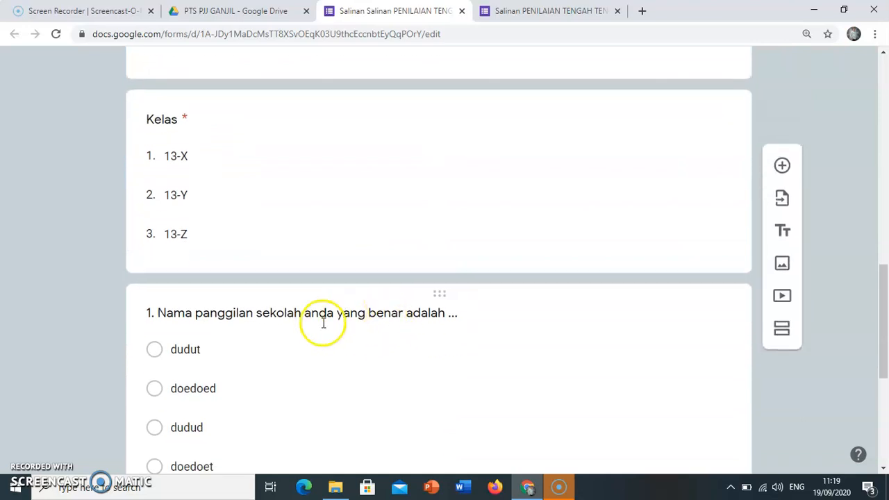
pyautogui.scroll(2, 351, 278)
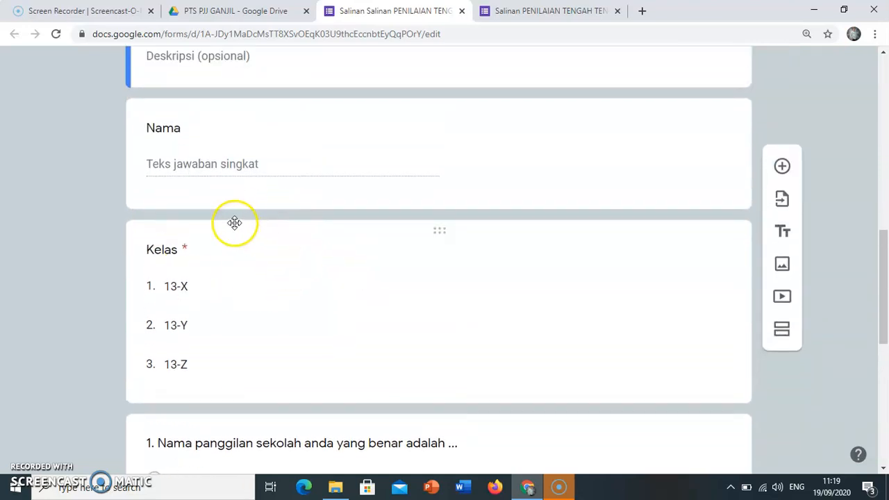
pyautogui.scroll(1, 237, 223)
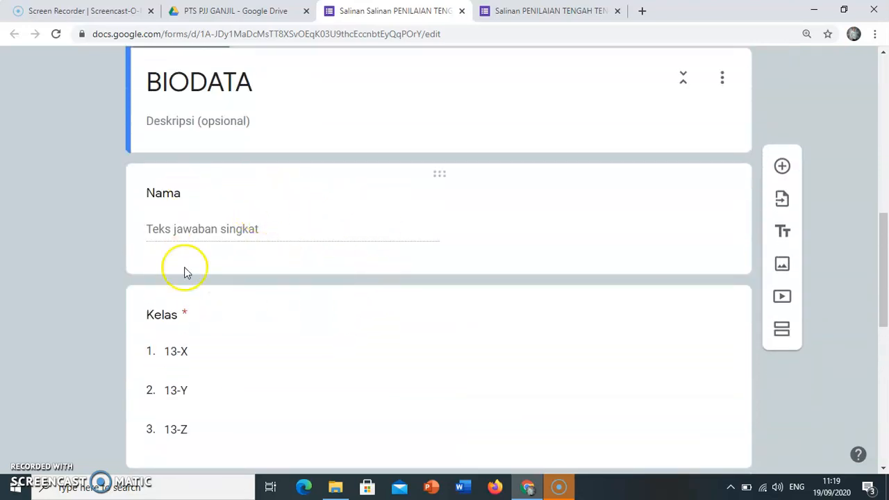
pyautogui.scroll(-4, 327, 288)
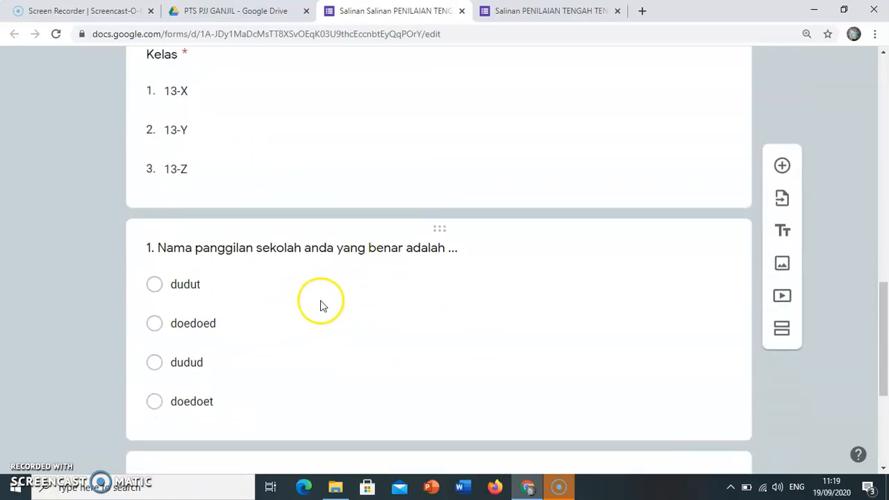
pyautogui.scroll(2, 321, 303)
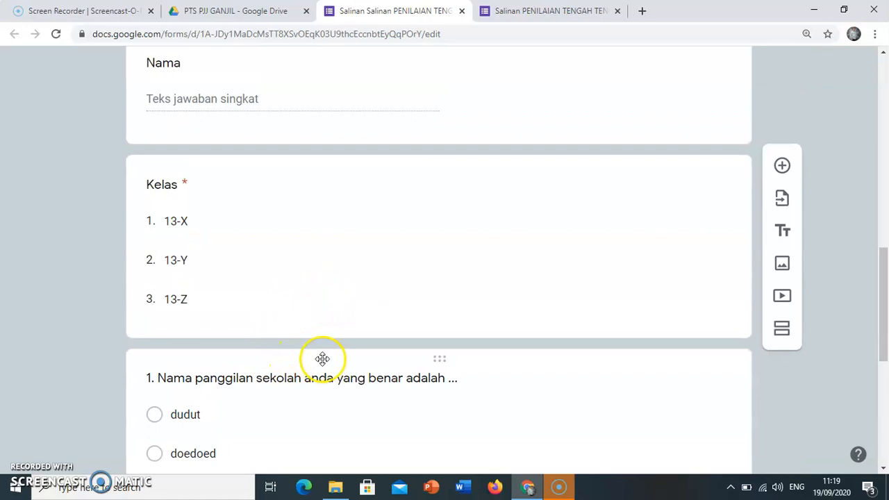
pyautogui.scroll(1, 322, 274)
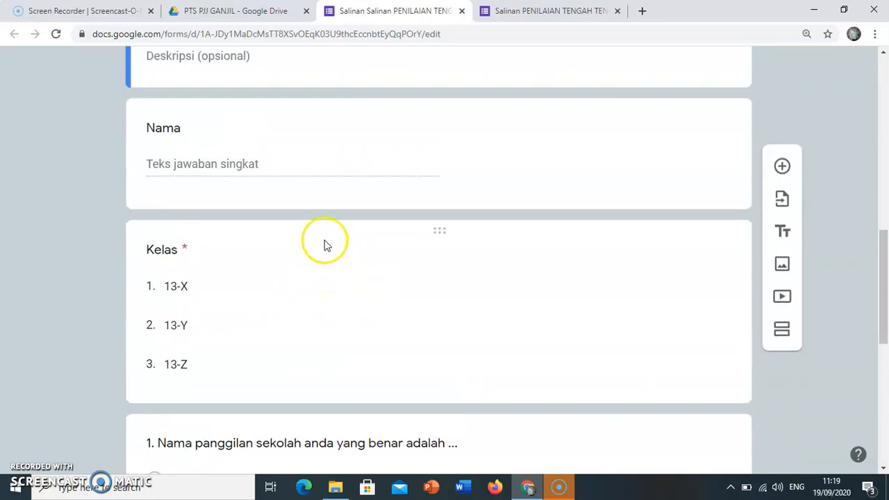
pyautogui.scroll(1, 239, 216)
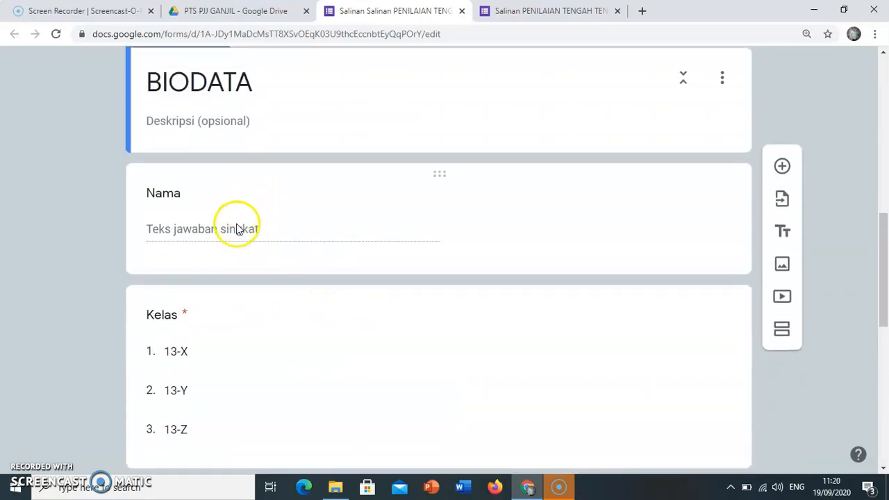
pyautogui.scroll(-3, 324, 308)
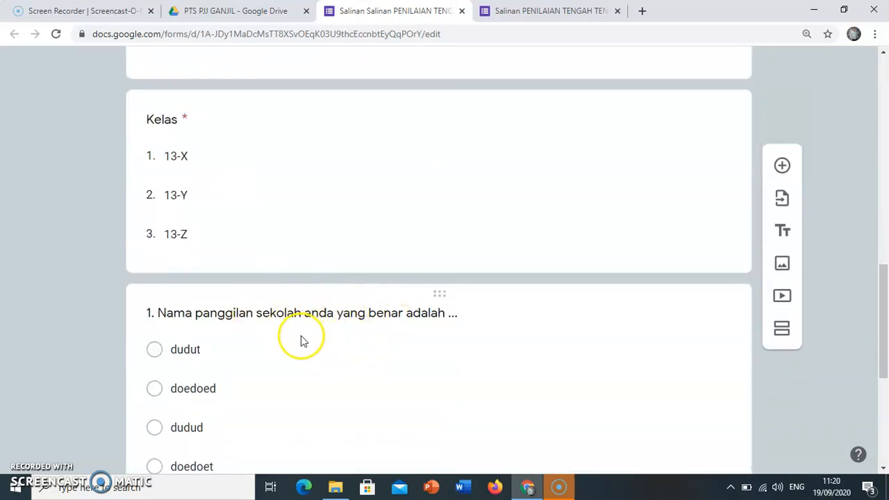
pyautogui.scroll(2, 321, 322)
pyautogui.scroll(8, 320, 316)
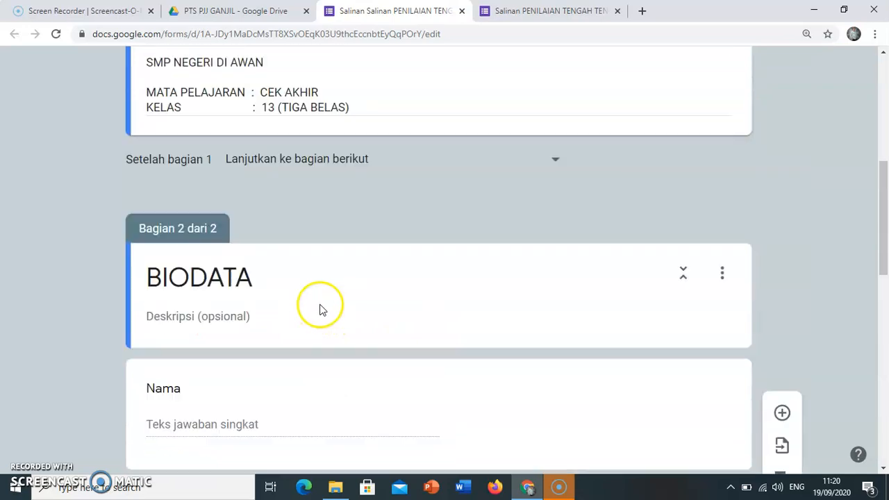
pyautogui.scroll(2, 351, 270)
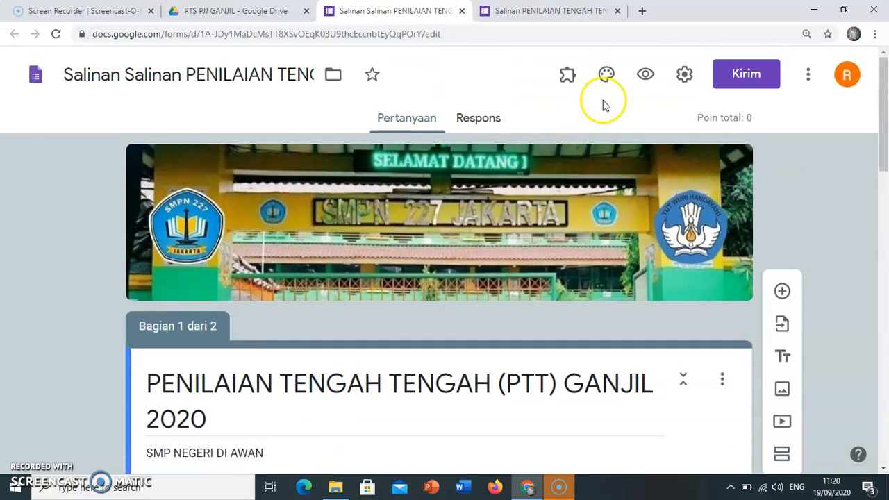
# Review this form's presentation settings, including progress display and shuffled question order, and save the settings.
pyautogui.click(682, 76)
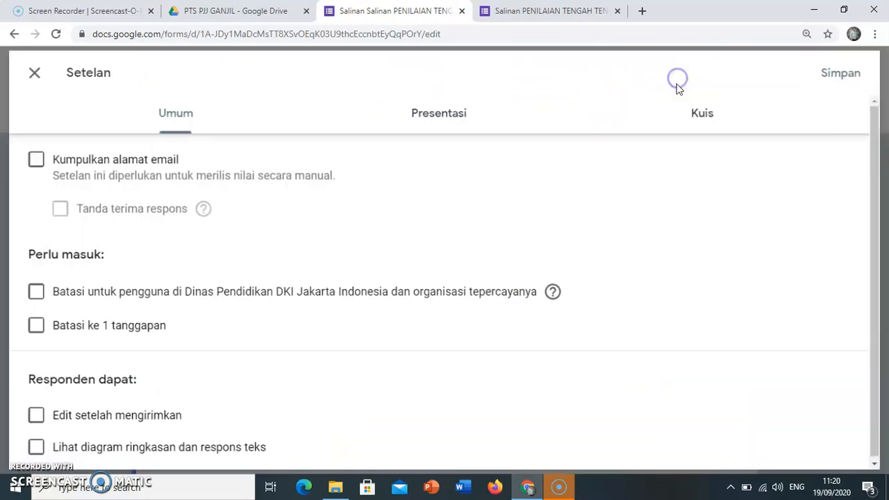
pyautogui.click(421, 112)
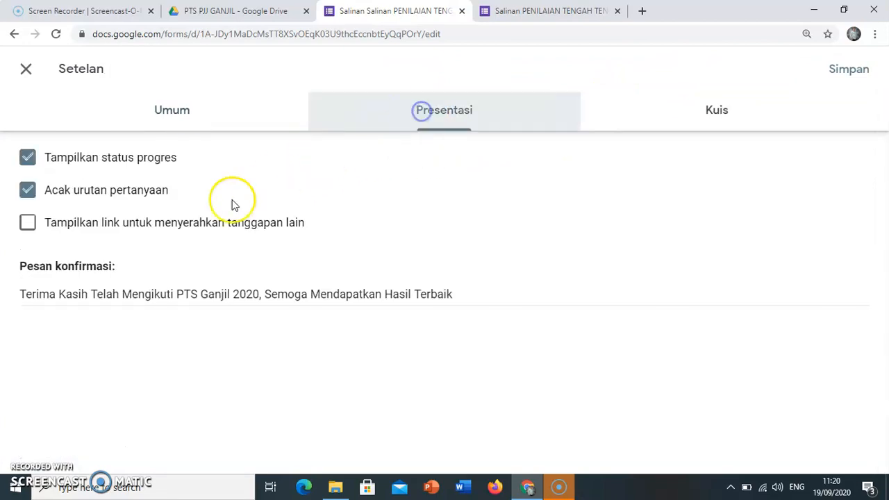
pyautogui.click(845, 78)
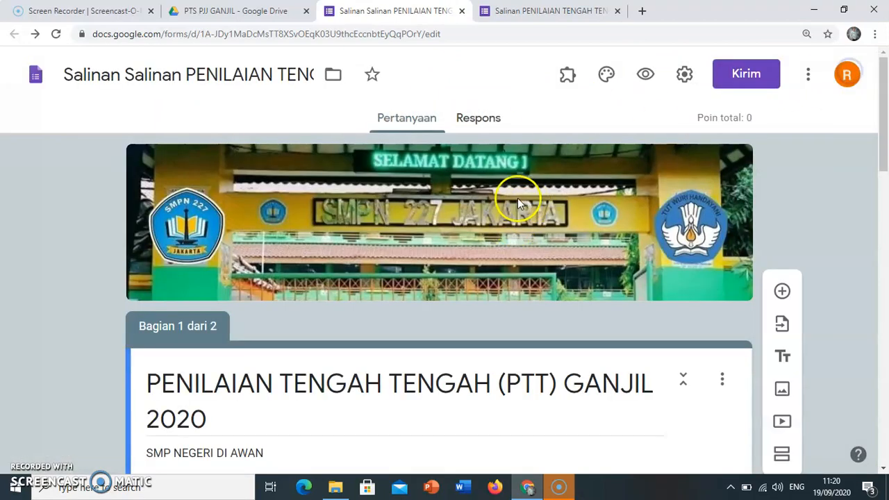
# Preview the form, proceed to the BIODATA page, examine the order of its identity fields and exam questions, and close the preview.
pyautogui.click(643, 75)
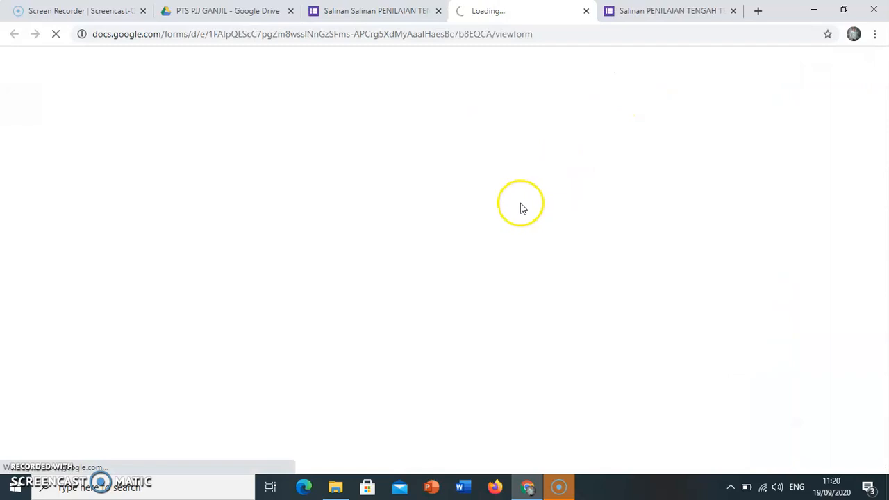
pyautogui.scroll(-1, 296, 264)
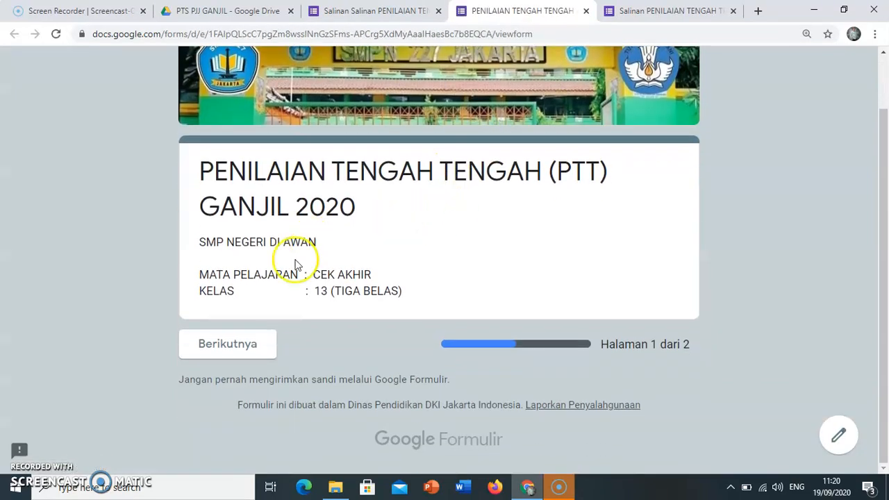
pyautogui.click(239, 356)
pyautogui.scroll(-2, 392, 327)
pyautogui.scroll(-2, 391, 324)
pyautogui.scroll(3, 391, 327)
pyautogui.scroll(-2, 387, 312)
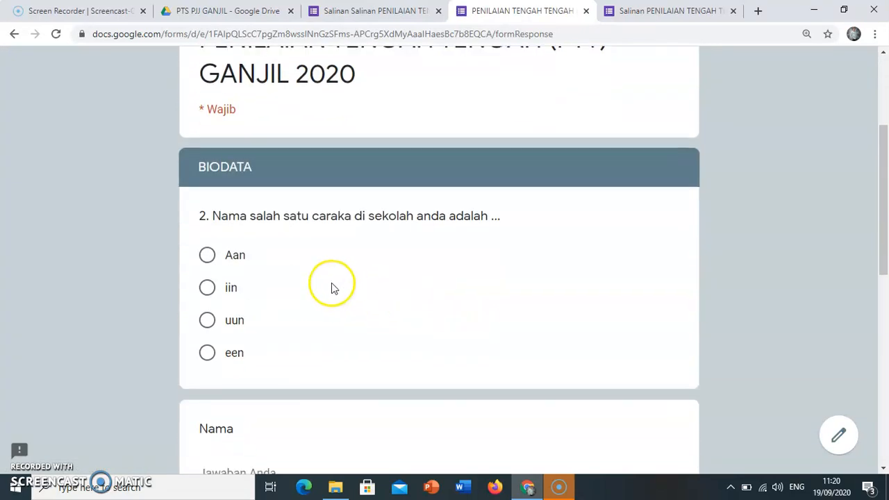
pyautogui.scroll(-4, 306, 264)
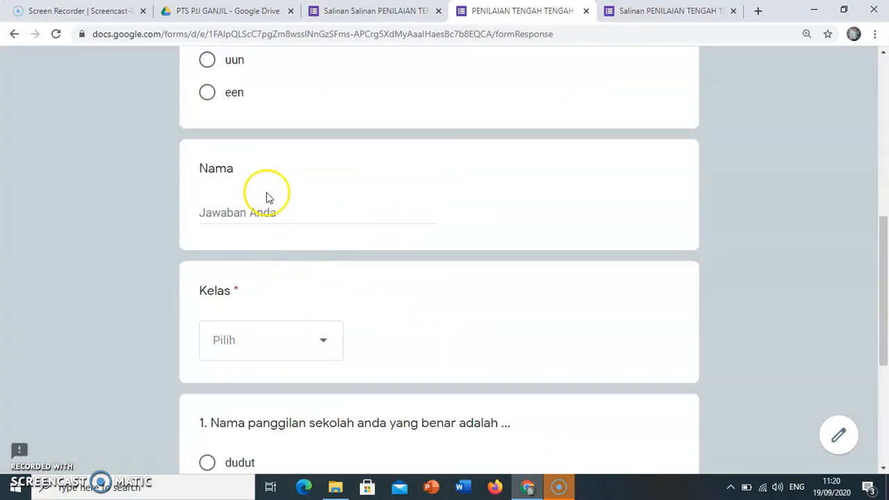
pyautogui.scroll(3, 614, 267)
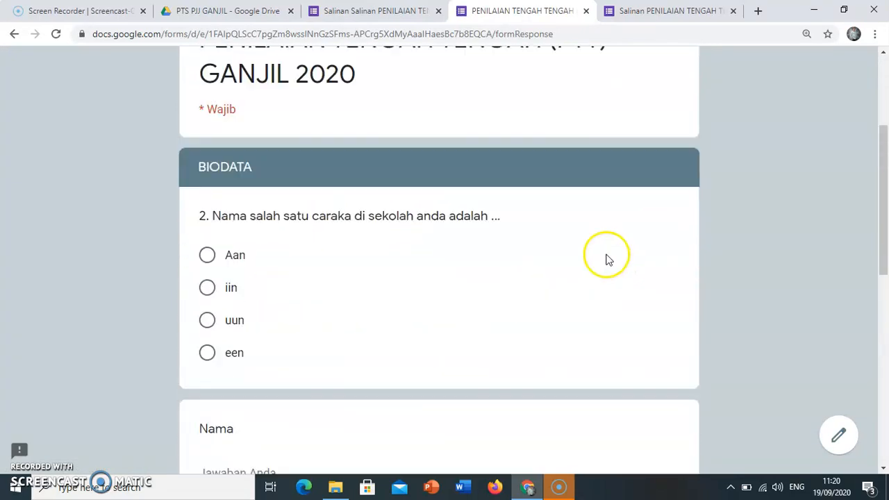
pyautogui.click(586, 10)
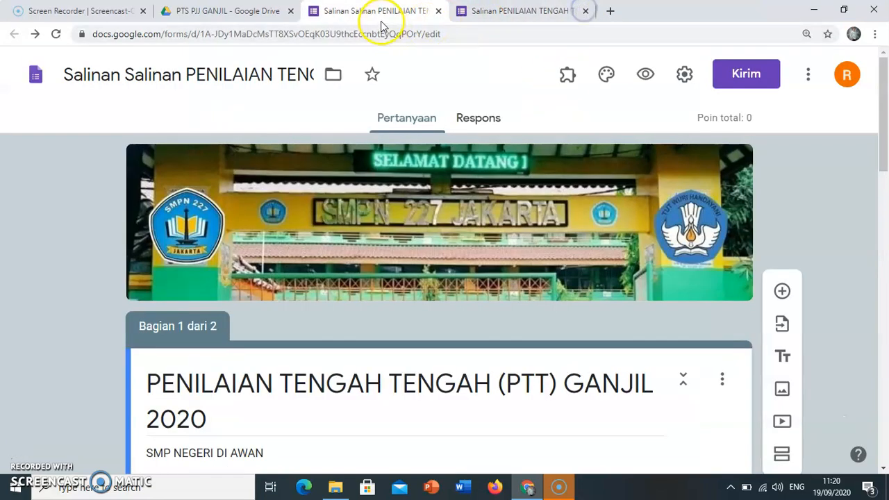
# Add a new section directly after the Kelas question in the BIODATA section.
pyautogui.scroll(-4, 407, 234)
pyautogui.scroll(-5, 396, 228)
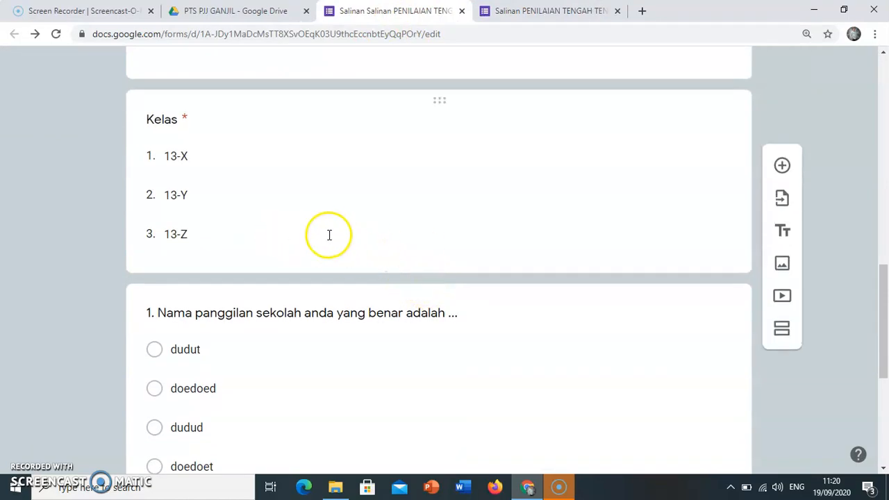
pyautogui.scroll(-1, 329, 235)
pyautogui.scroll(3, 305, 189)
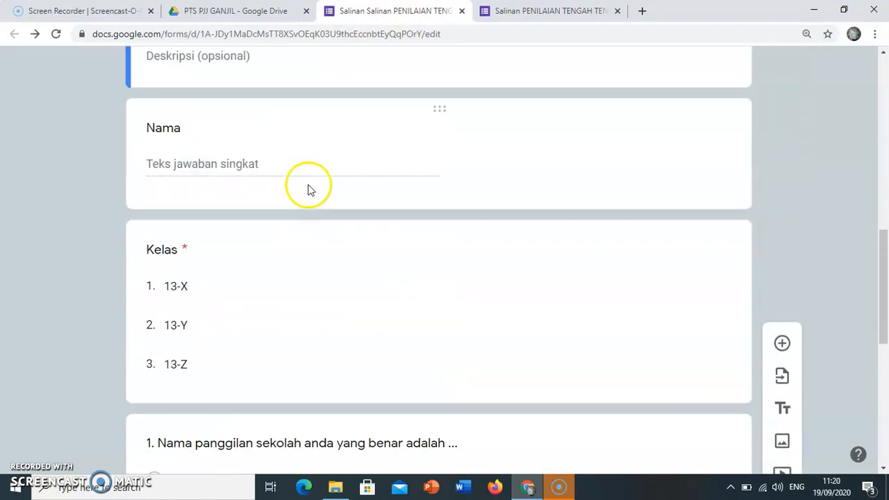
pyautogui.scroll(-2, 331, 236)
pyautogui.click(278, 244)
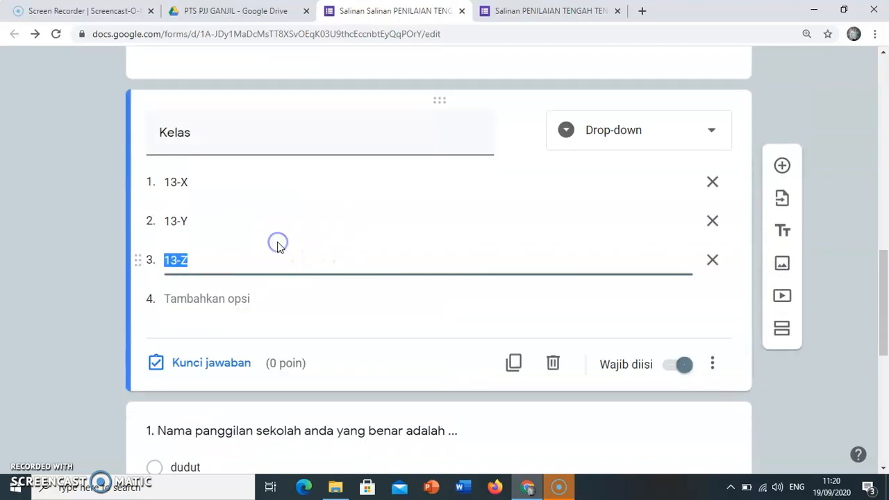
pyautogui.click(783, 332)
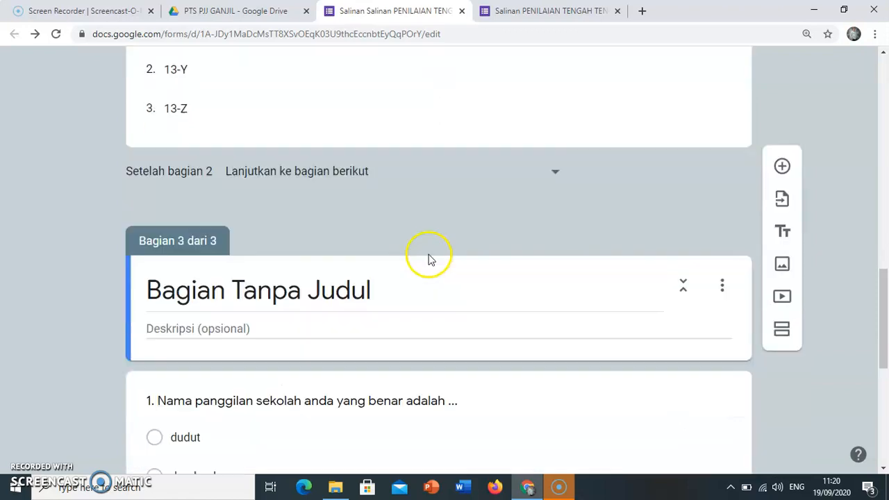
# Title the new third section, which holds the exam questions, "HALAMAN SOAL".
pyautogui.scroll(-3, 268, 306)
pyautogui.scroll(2, 256, 226)
pyautogui.scroll(-3, 244, 208)
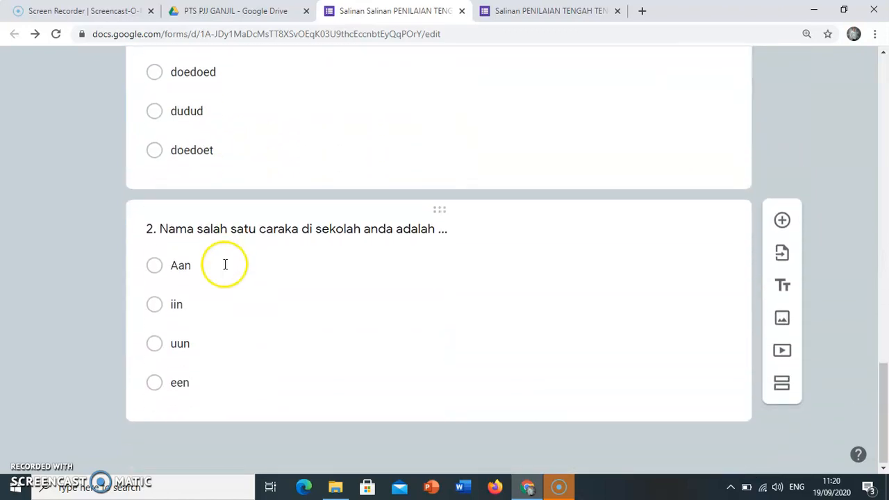
pyautogui.scroll(1, 278, 265)
pyautogui.scroll(4, 324, 236)
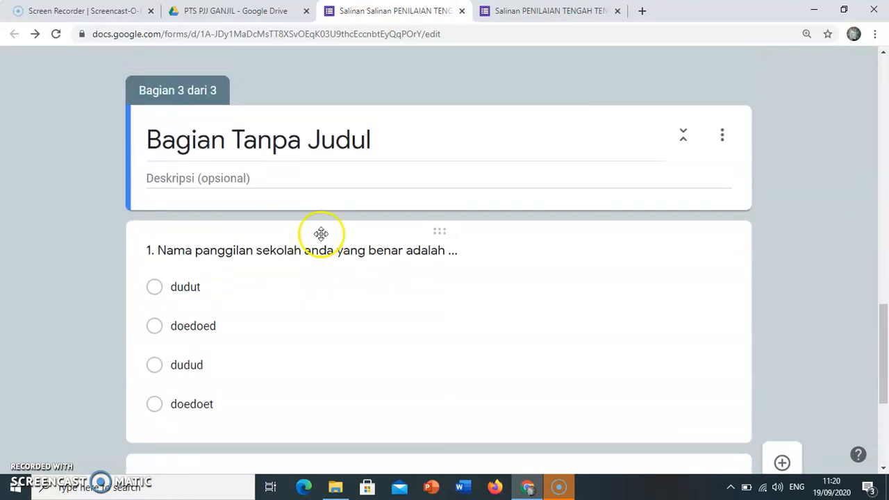
pyautogui.scroll(10, 320, 229)
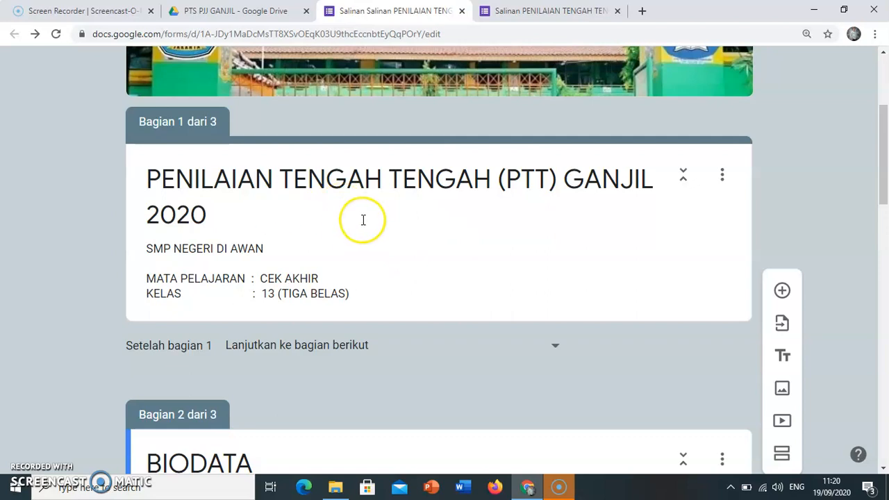
pyautogui.scroll(-2, 368, 230)
pyautogui.scroll(-7, 371, 237)
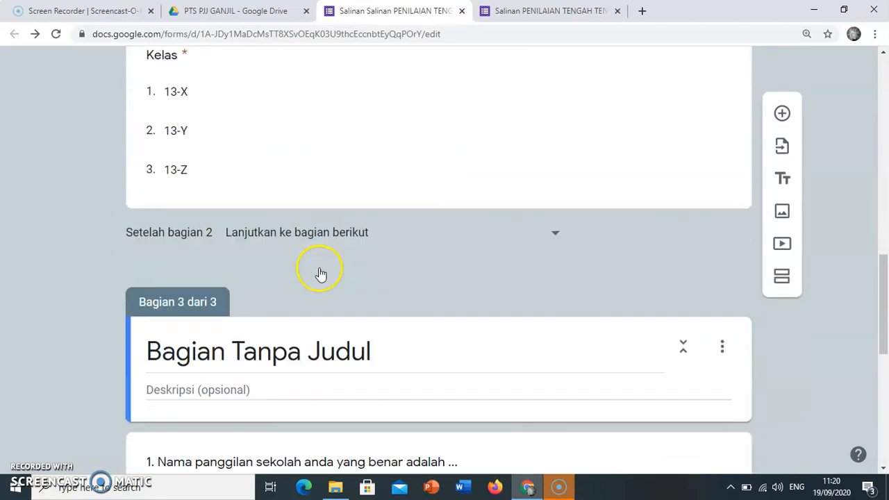
pyautogui.click(297, 337)
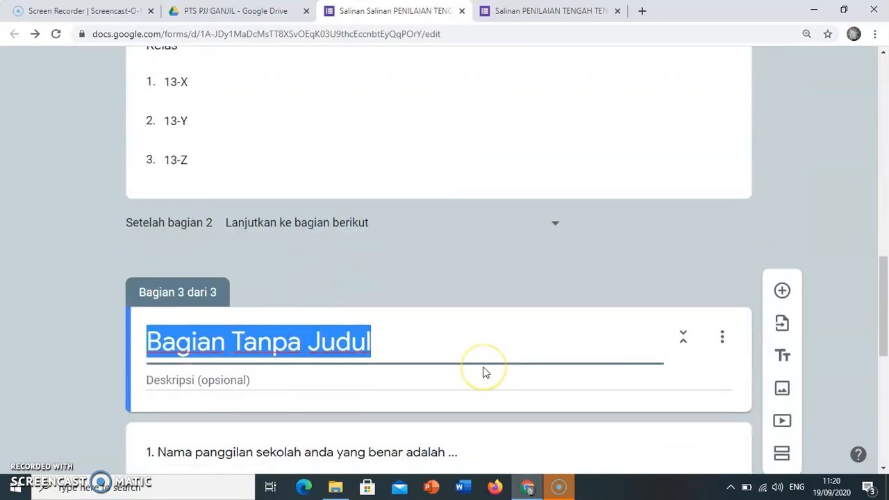
pyautogui.write('HALAMAN SOAL')
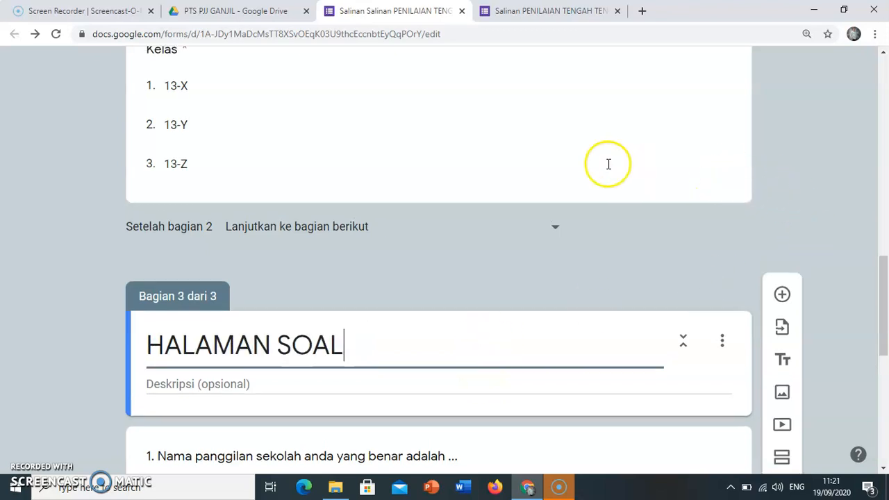
# Preview the form, continue to the BIODATA page, and fill in Nama with "SFSD" and Kelas with 13-X.
pyautogui.scroll(12, 608, 164)
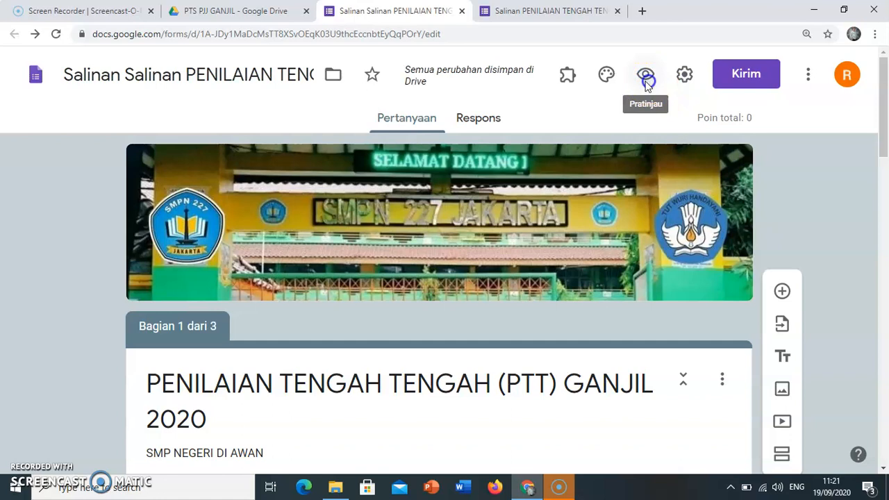
pyautogui.click(646, 76)
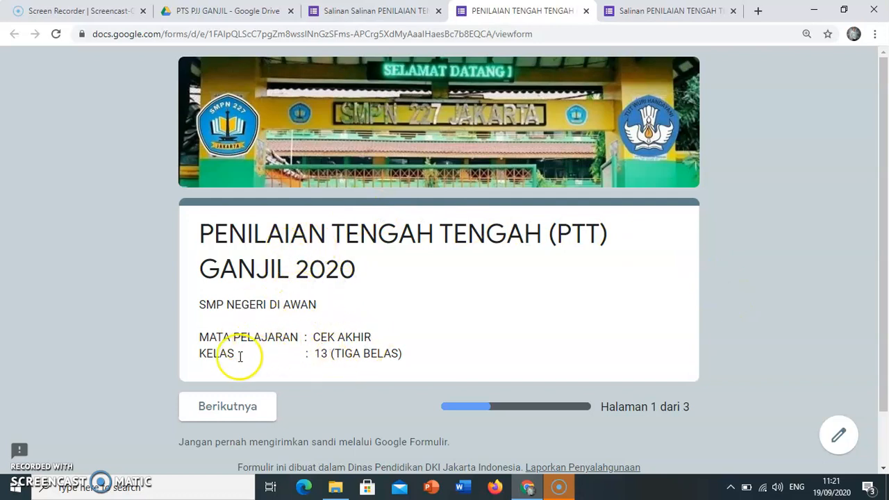
pyautogui.click(214, 417)
pyautogui.scroll(-2, 326, 318)
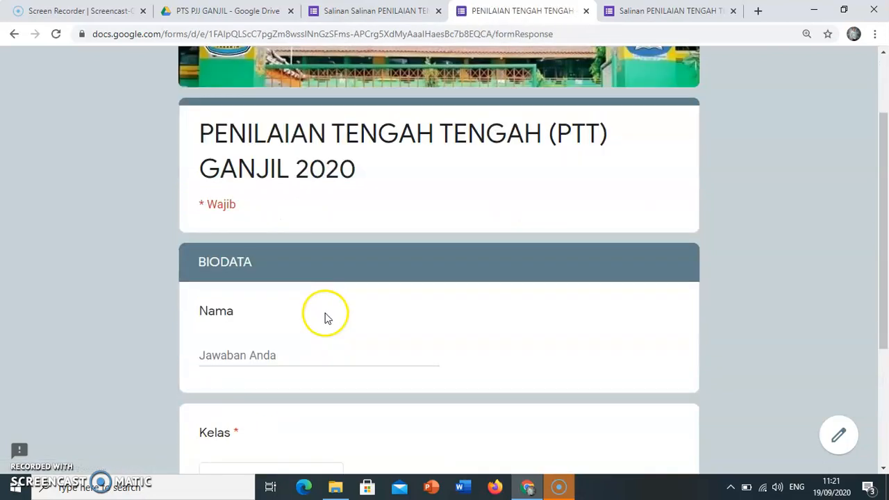
pyautogui.scroll(-3, 327, 318)
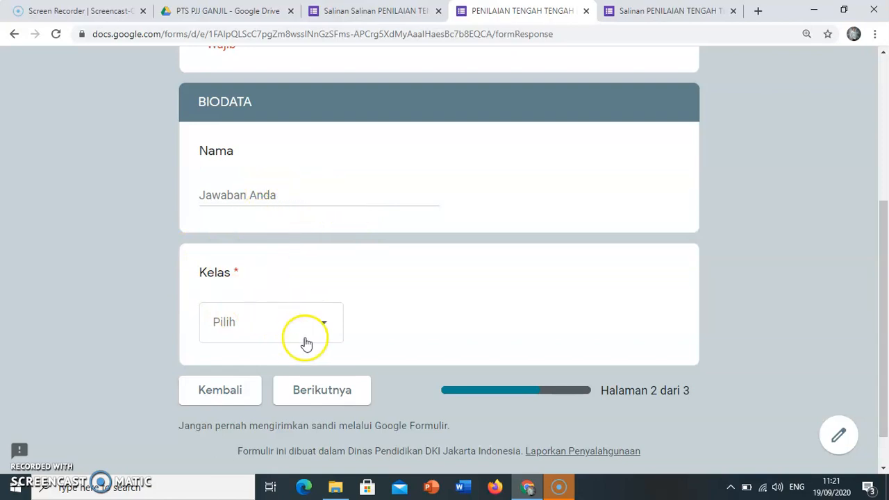
pyautogui.click(309, 398)
pyautogui.write('SFSD')
pyautogui.click(249, 306)
pyautogui.click(230, 351)
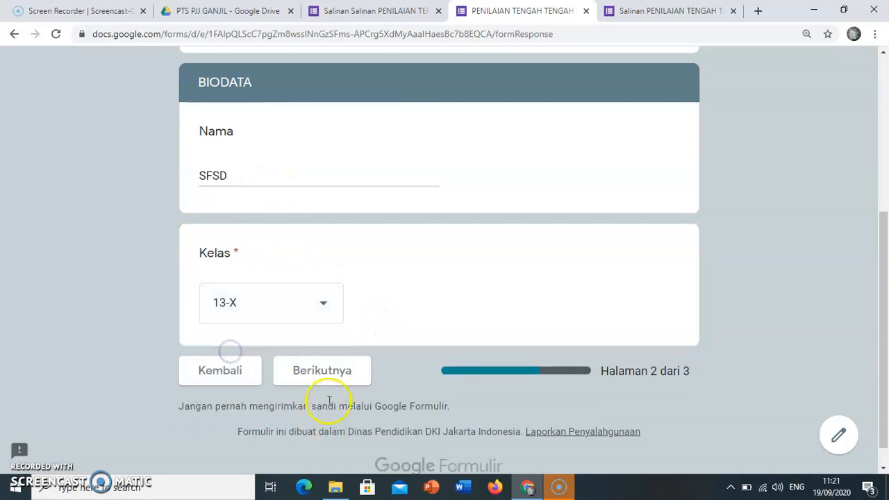
# Proceed to the HALAMAN SOAL page, examine its exam questions, and close the preview.
pyautogui.click(323, 372)
pyautogui.scroll(-3, 377, 339)
pyautogui.scroll(4, 408, 302)
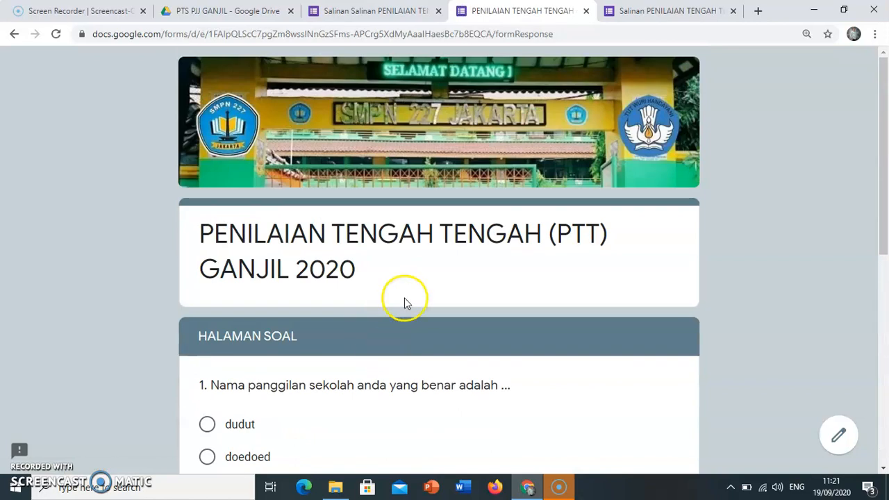
pyautogui.click(586, 12)
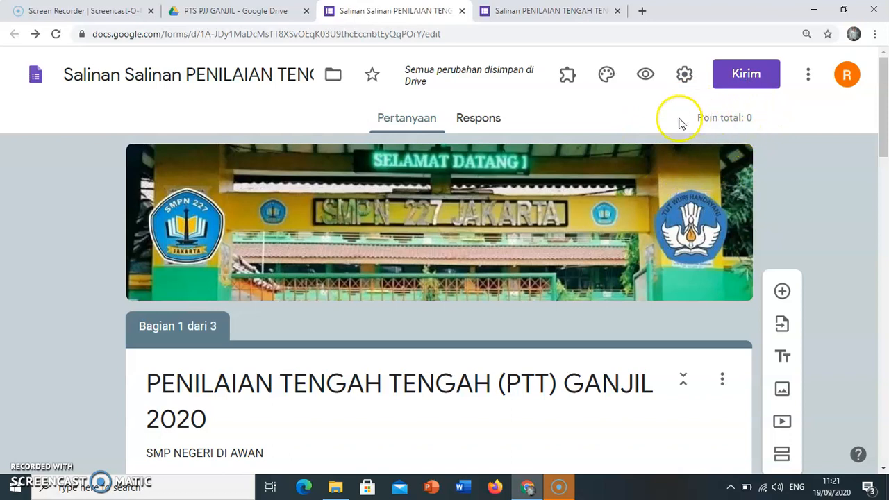
# Set question 1's answer key to "doedoet" with a value of 5 points.
pyautogui.scroll(-10, 434, 222)
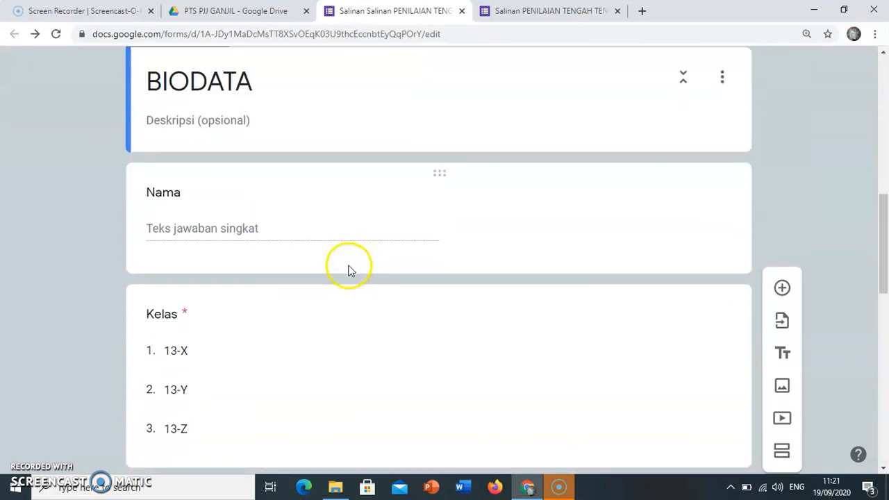
pyautogui.scroll(-7, 345, 263)
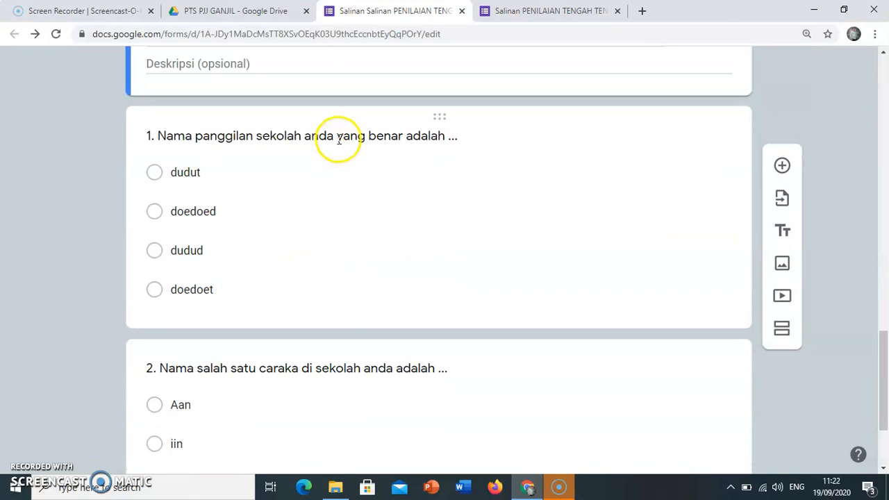
pyautogui.click(330, 242)
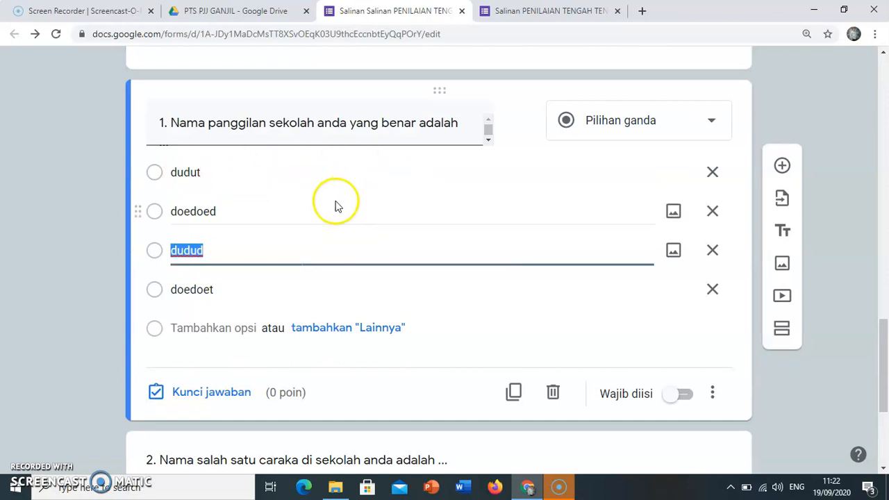
pyautogui.click(210, 393)
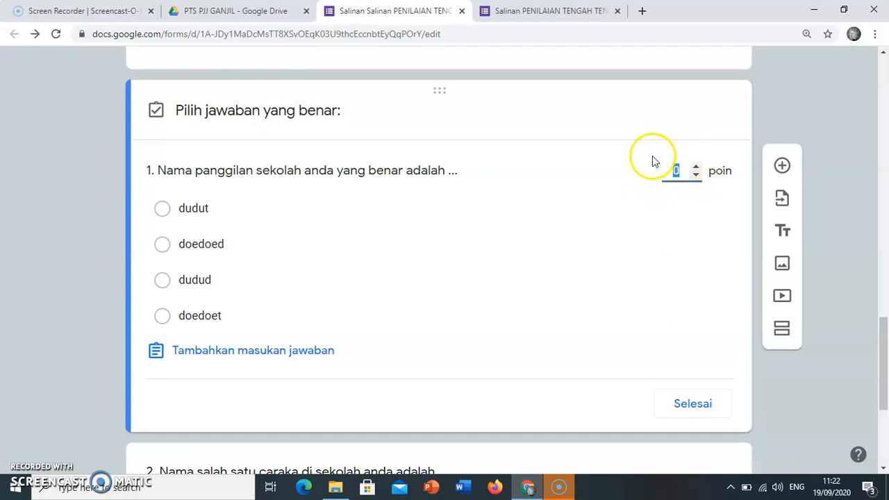
pyautogui.write('5')
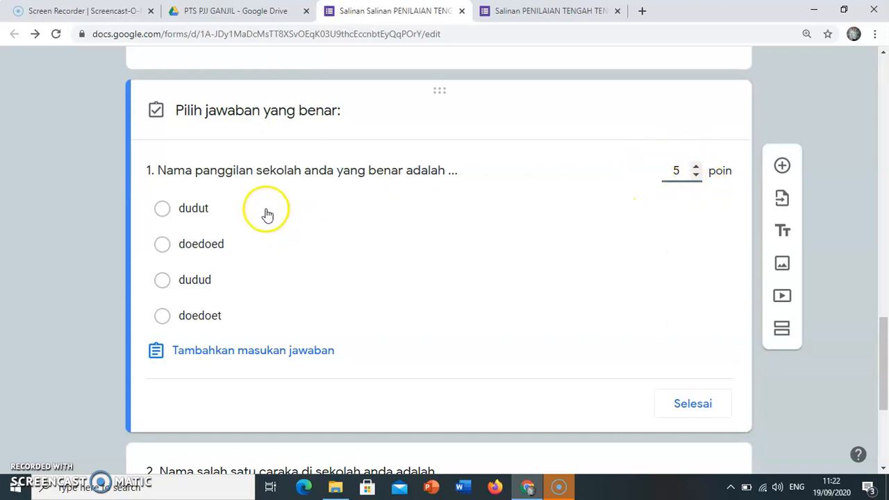
pyautogui.click(164, 319)
pyautogui.click(685, 407)
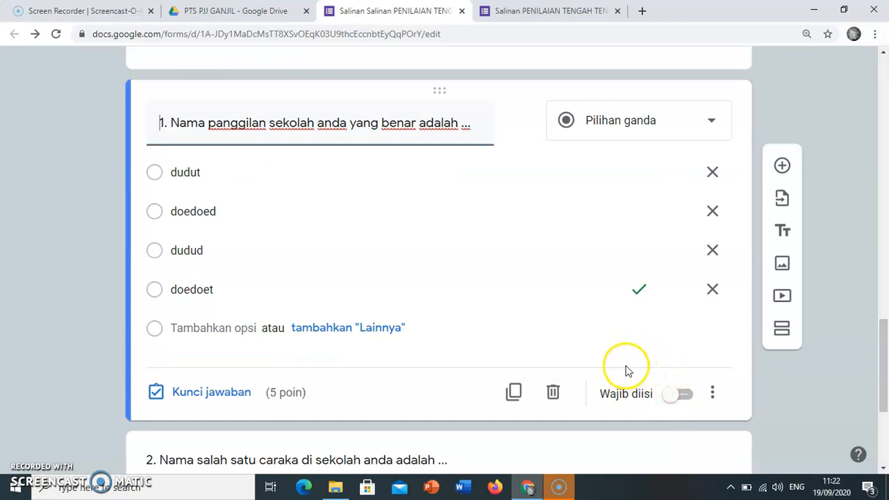
# Make question 1 required and turn on shuffled option order for it.
pyautogui.click(681, 402)
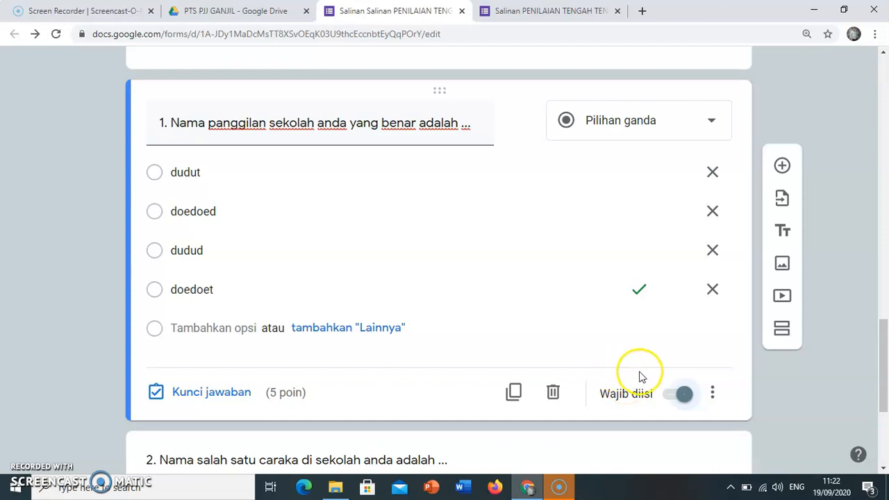
pyautogui.click(714, 396)
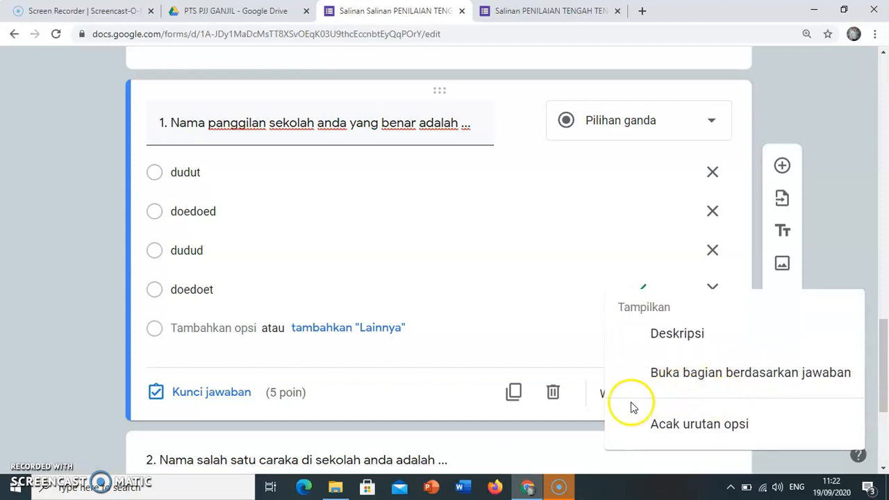
pyautogui.click(560, 345)
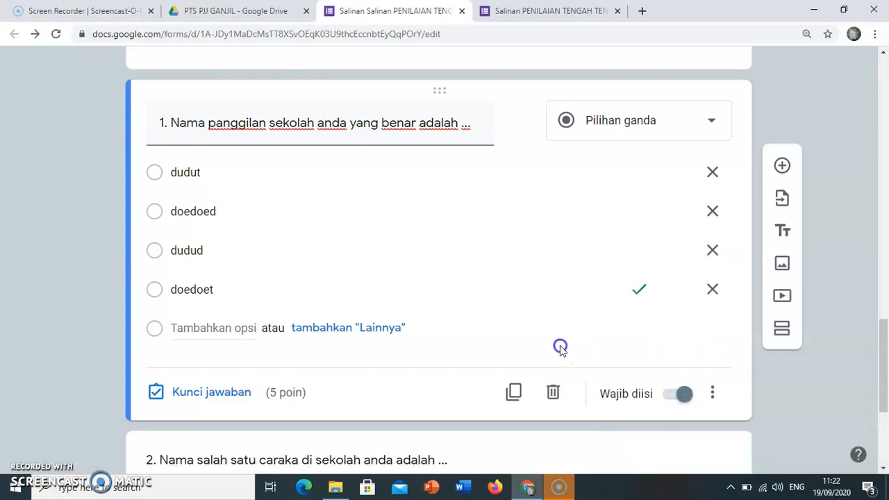
pyautogui.click(718, 399)
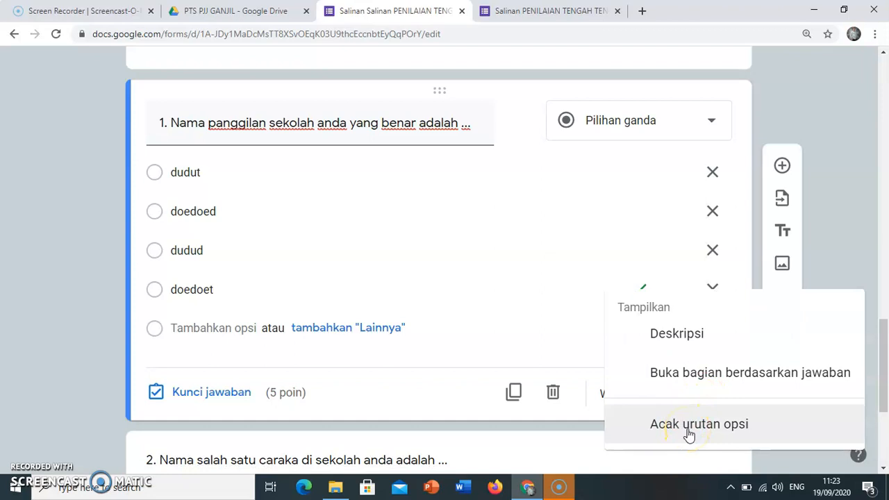
pyautogui.click(688, 429)
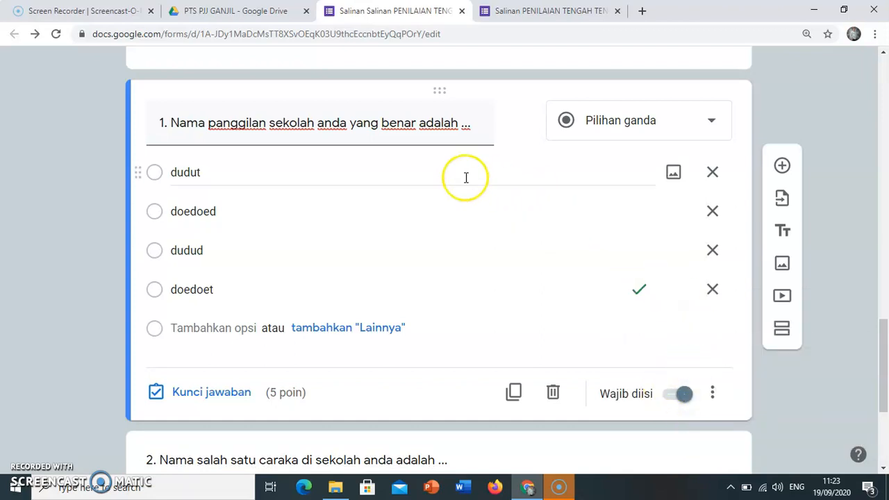
# Set question 2's answer key to its first option with a value of 5 points.
pyautogui.scroll(-3, 472, 308)
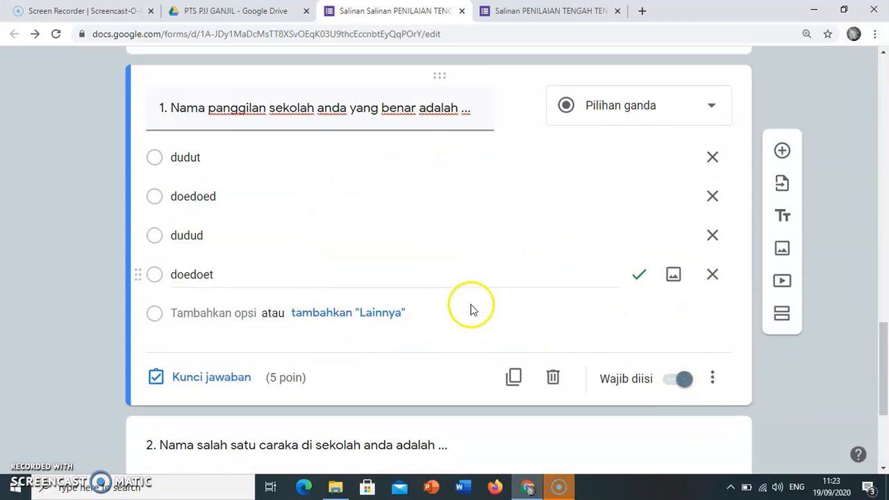
pyautogui.click(269, 324)
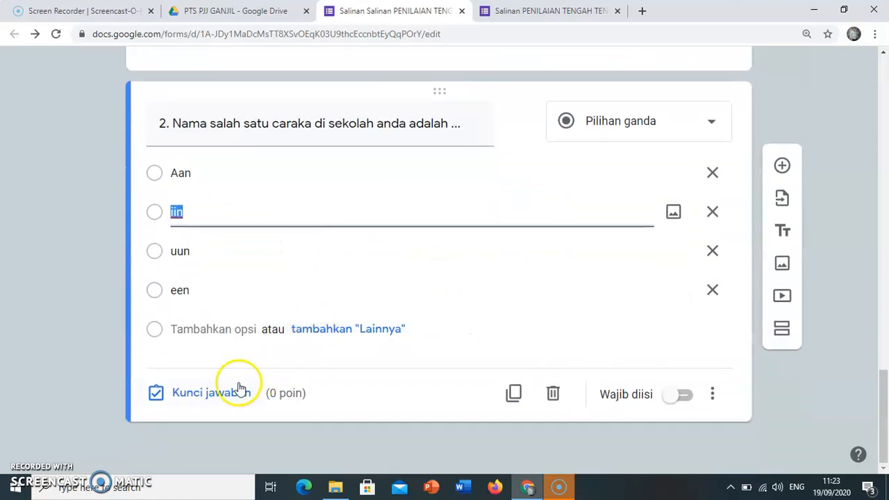
pyautogui.click(233, 391)
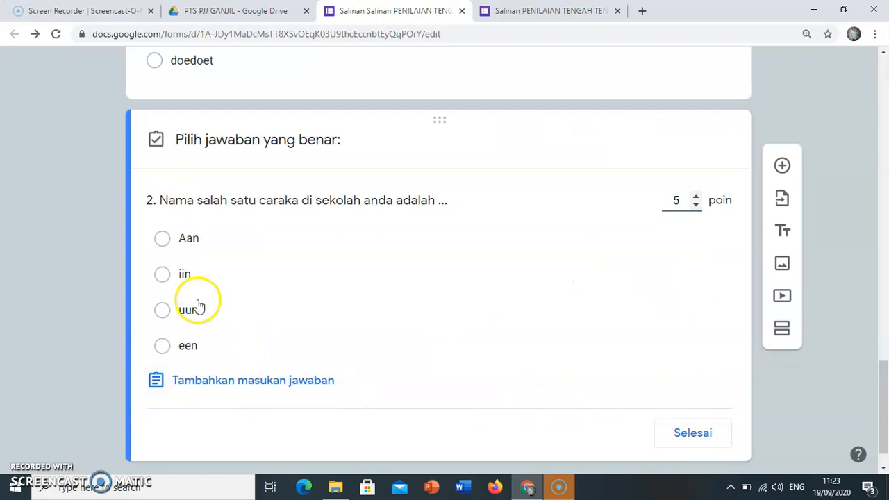
pyautogui.click(163, 240)
pyautogui.click(693, 437)
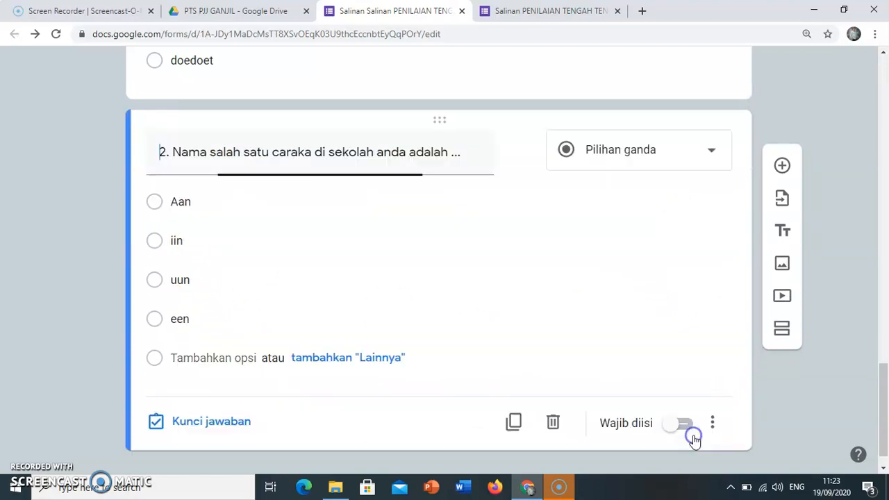
# Make question 2 required and turn on shuffled option order for it.
pyautogui.click(683, 431)
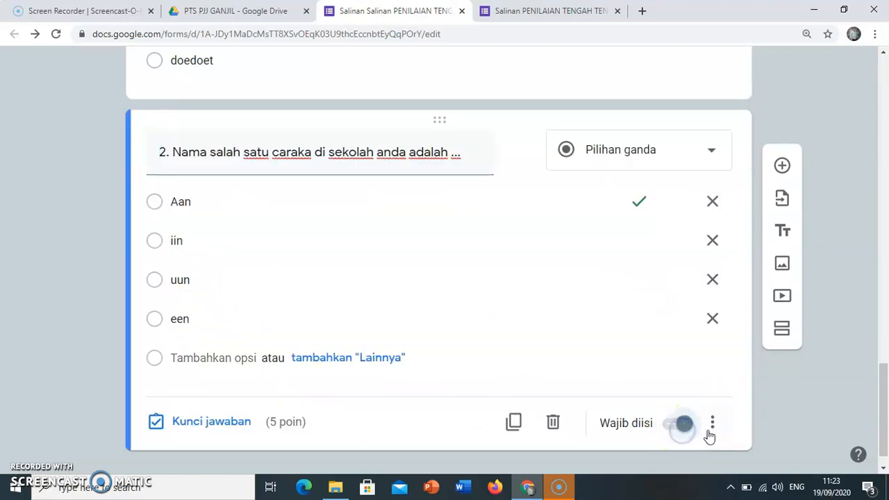
pyautogui.click(713, 425)
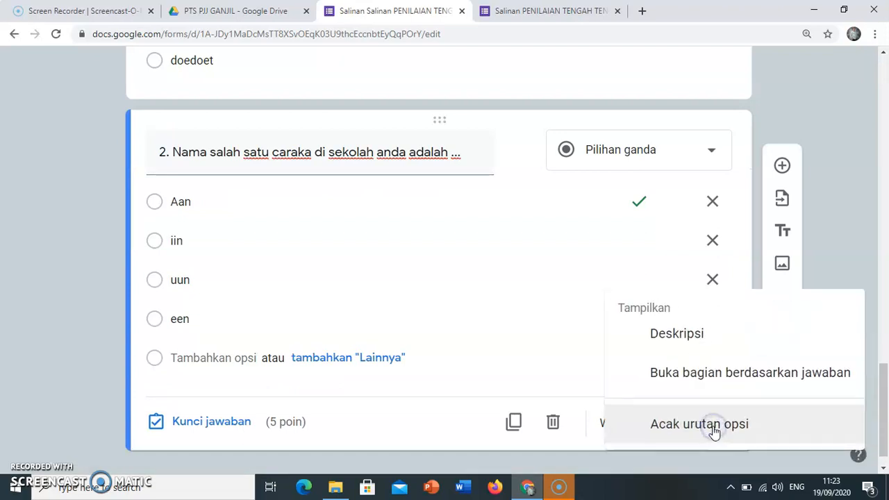
pyautogui.click(733, 431)
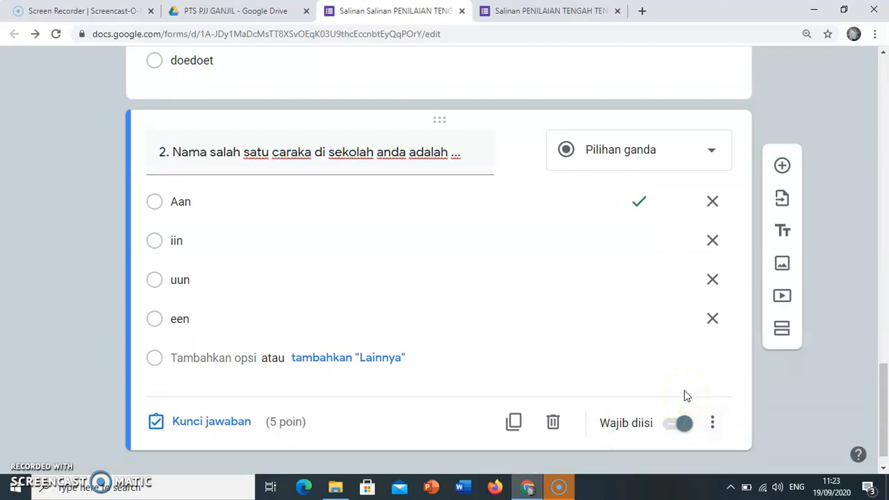
# Review the form's general settings and the presentation options for progress display and shuffled question order.
pyautogui.scroll(15, 589, 381)
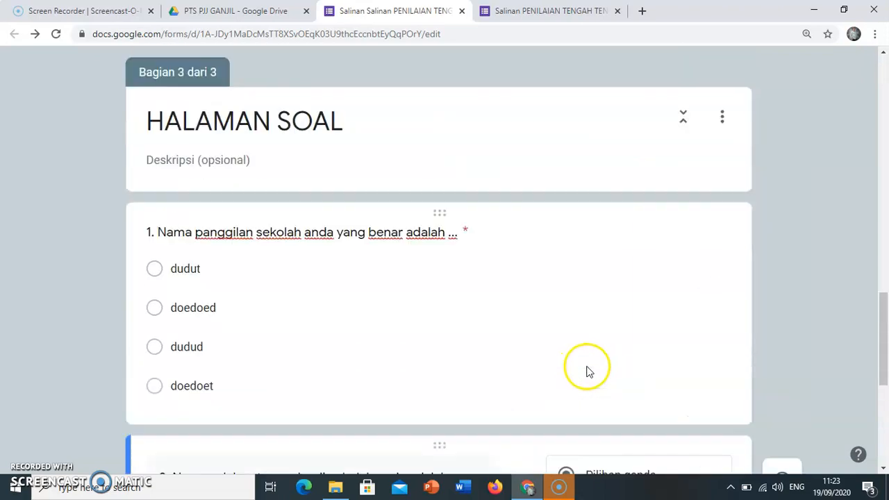
pyautogui.scroll(5, 587, 372)
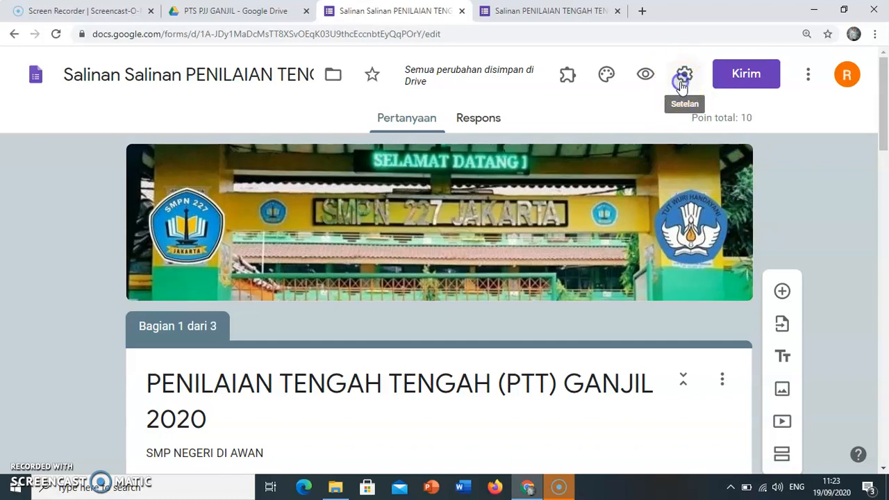
pyautogui.click(681, 82)
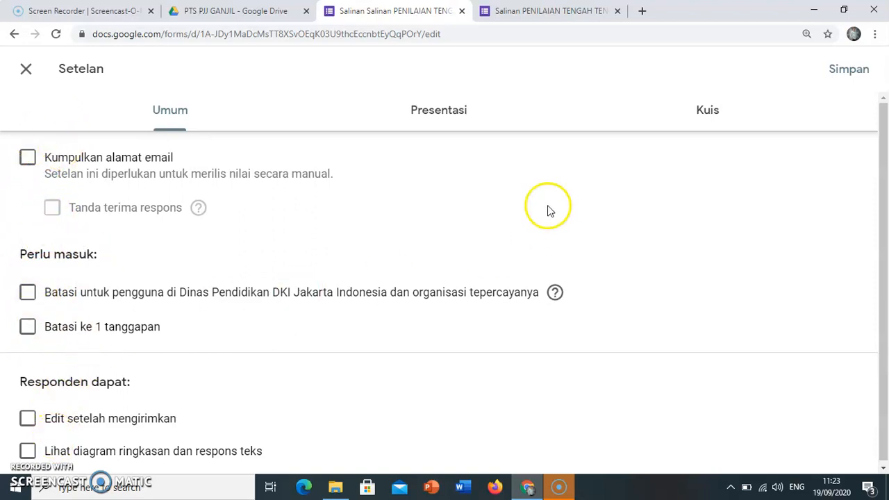
pyautogui.click(444, 115)
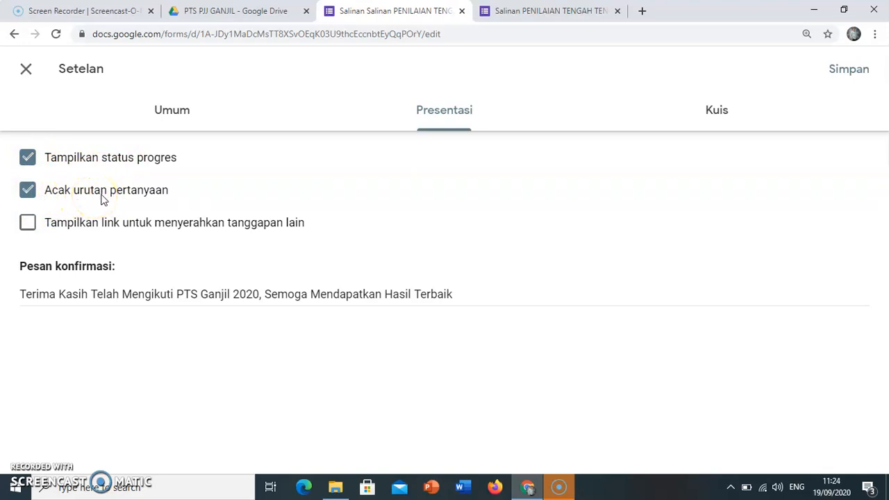
pyautogui.click(29, 193)
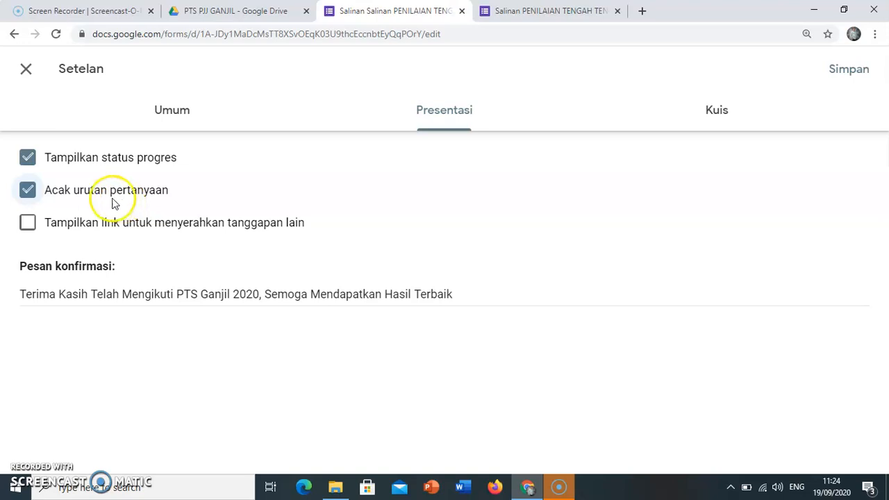
# Keep the form as a quiz with grades released after manual review, and hide missed questions, correct answers and point values from respondents.
pyautogui.click(719, 118)
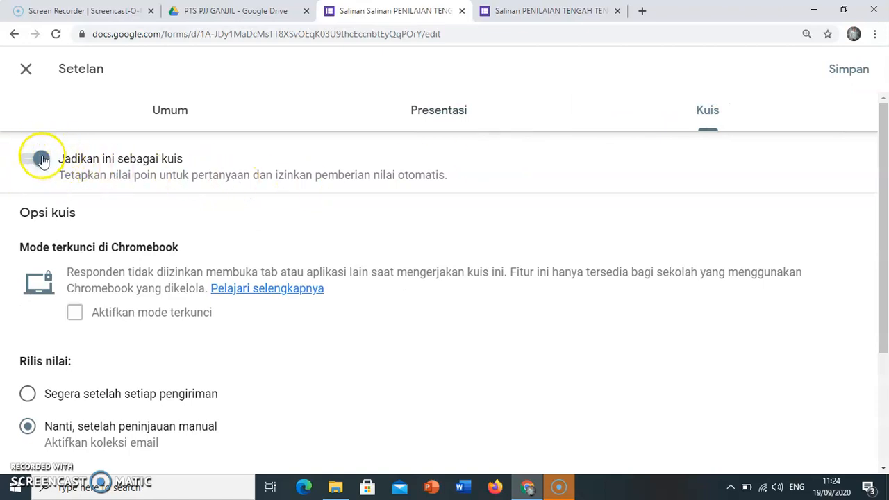
pyautogui.click(42, 159)
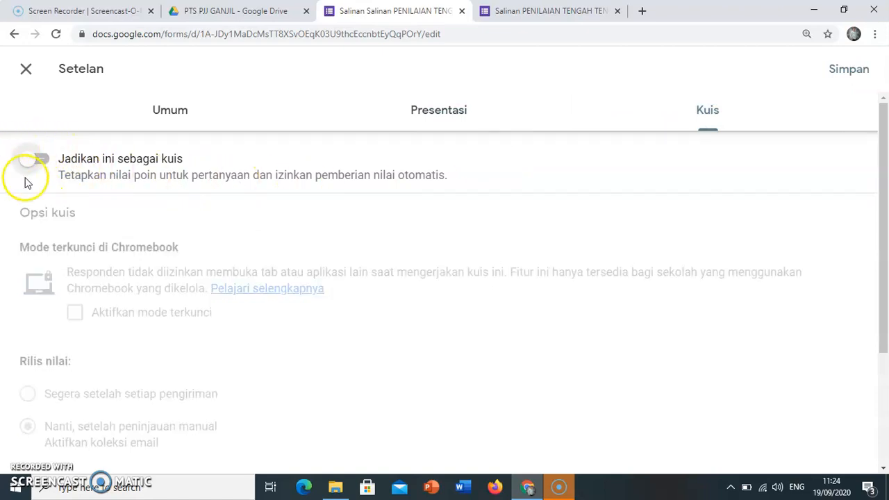
pyautogui.click(45, 166)
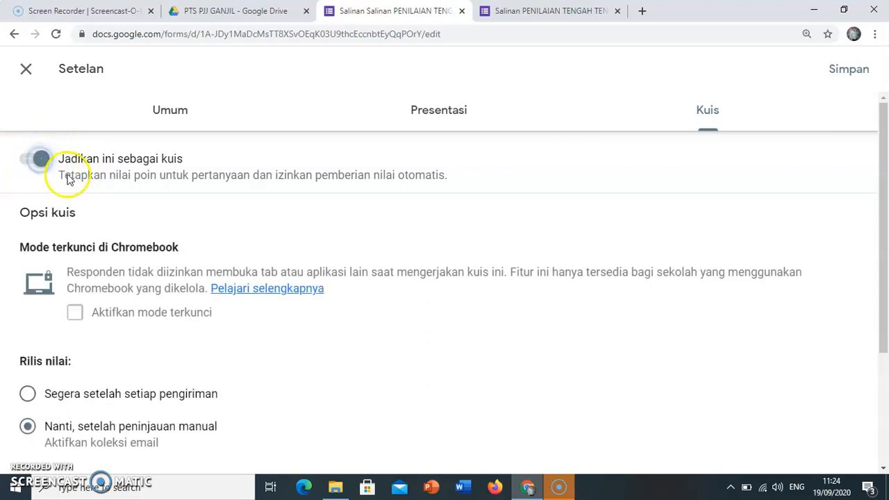
pyautogui.scroll(-3, 40, 202)
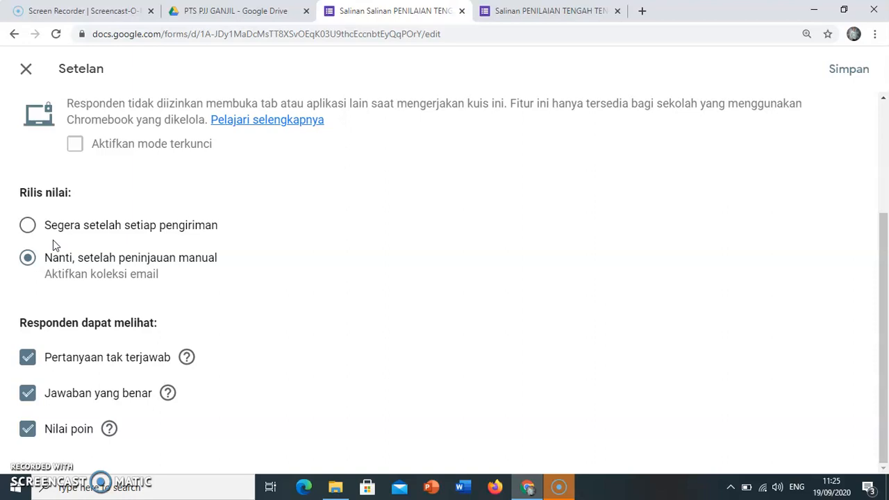
pyautogui.click(36, 228)
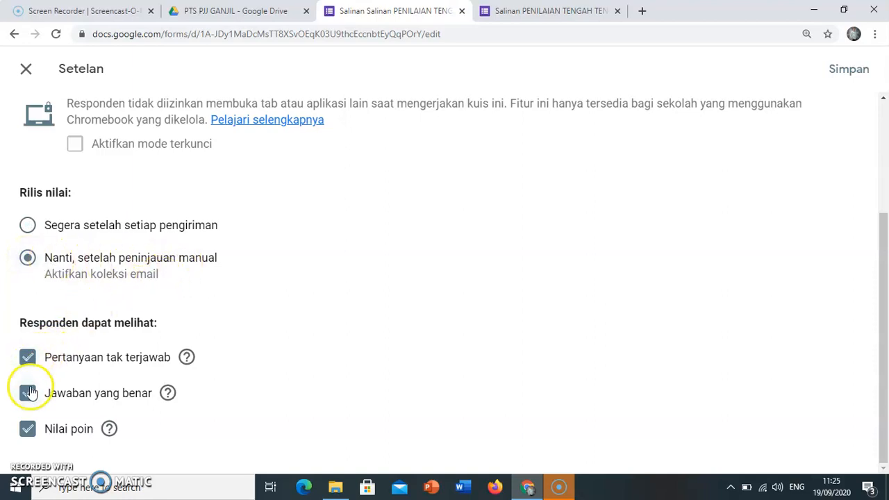
pyautogui.click(28, 363)
pyautogui.click(28, 394)
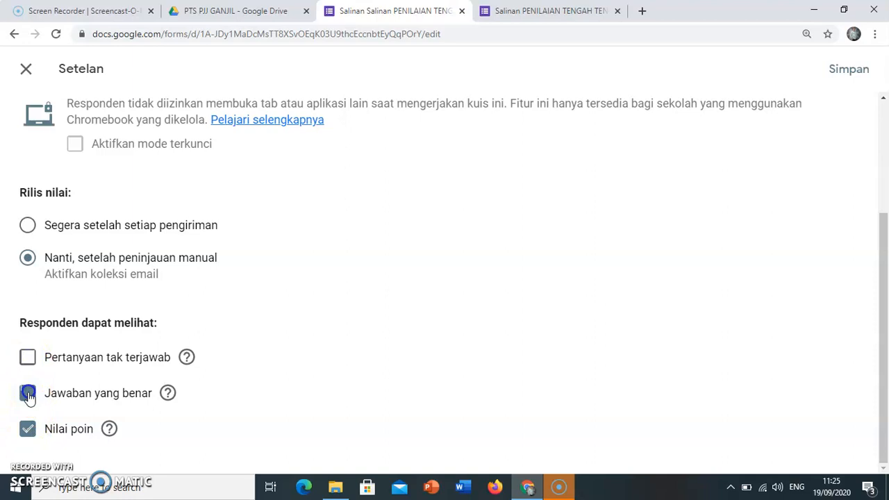
pyautogui.click(28, 429)
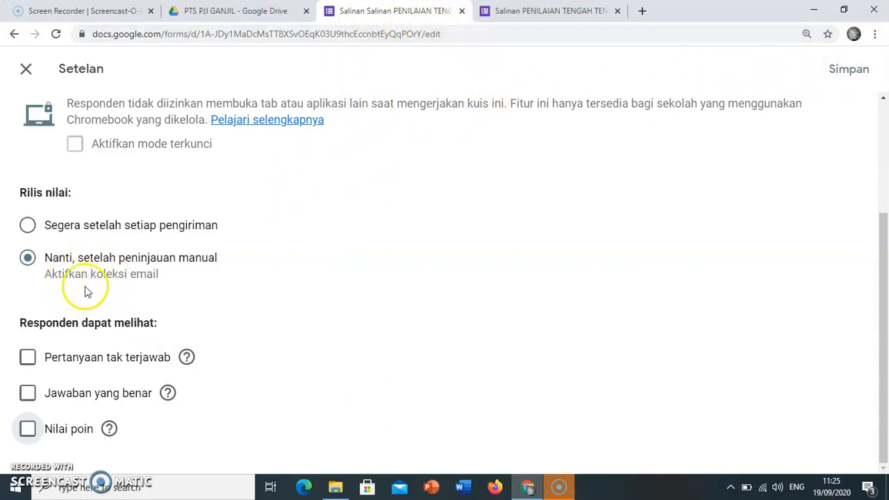
# Turn off e-mail address collection in the general settings and save the form settings.
pyautogui.scroll(3, 115, 286)
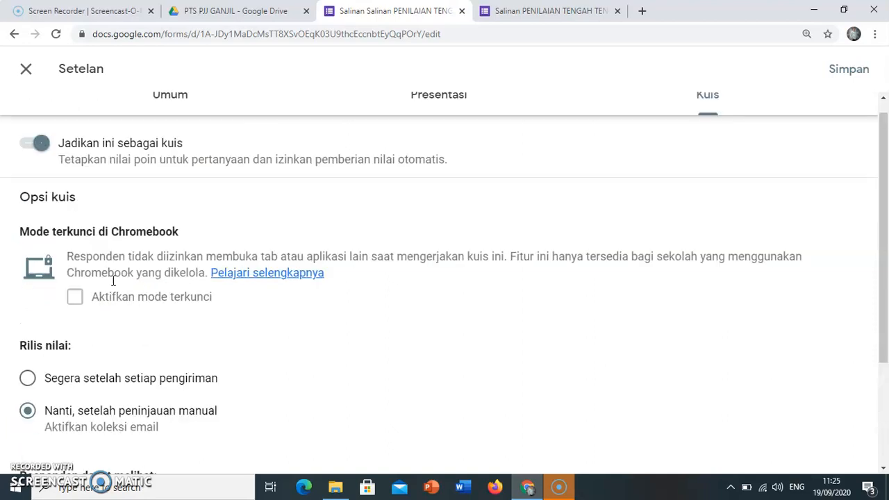
pyautogui.click(161, 113)
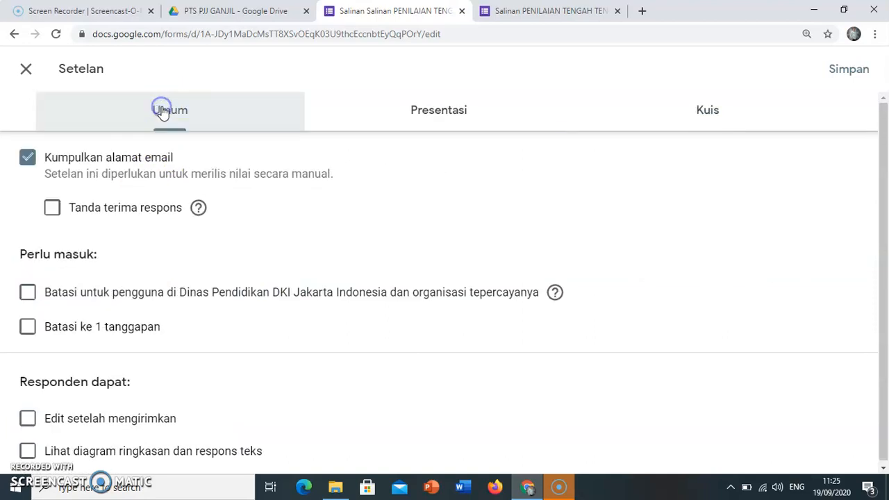
pyautogui.click(31, 165)
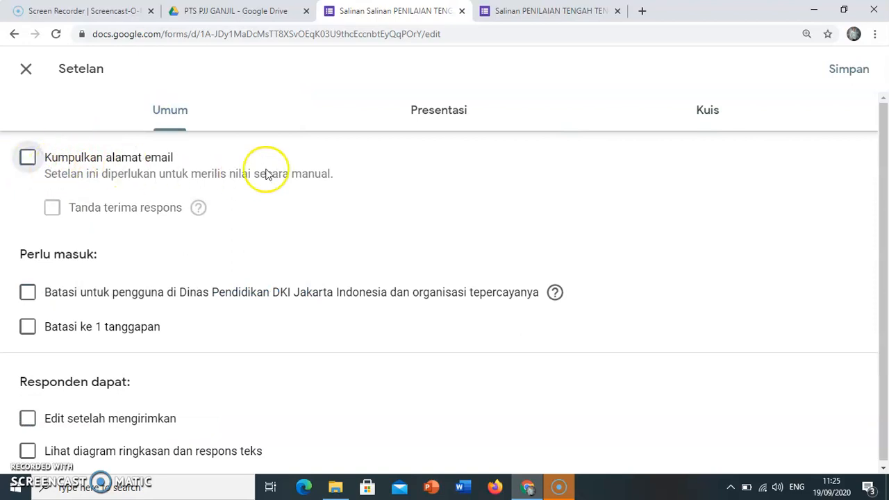
pyautogui.click(839, 72)
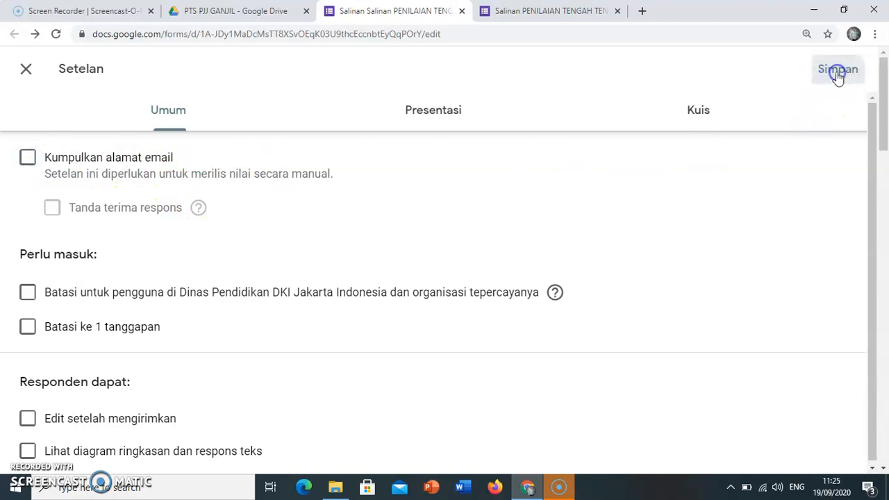
# Make the Nama question in the BIODATA section required.
pyautogui.scroll(-5, 505, 254)
pyautogui.scroll(-5, 505, 255)
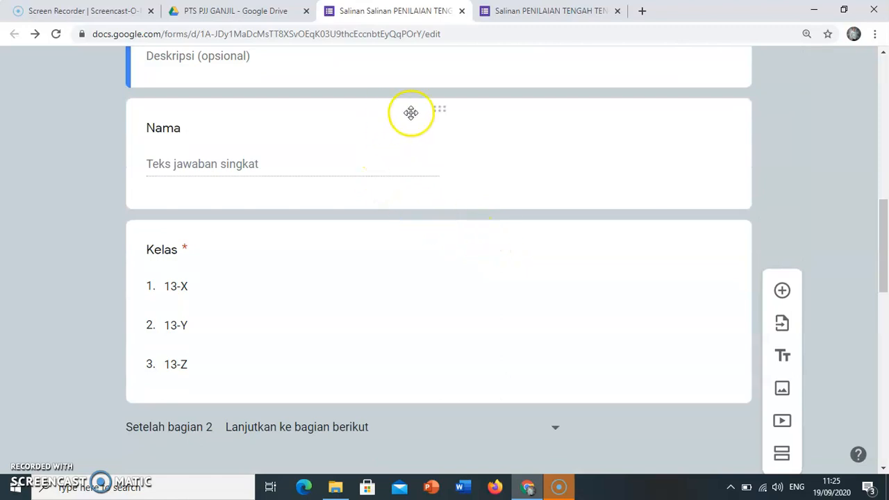
pyautogui.click(321, 132)
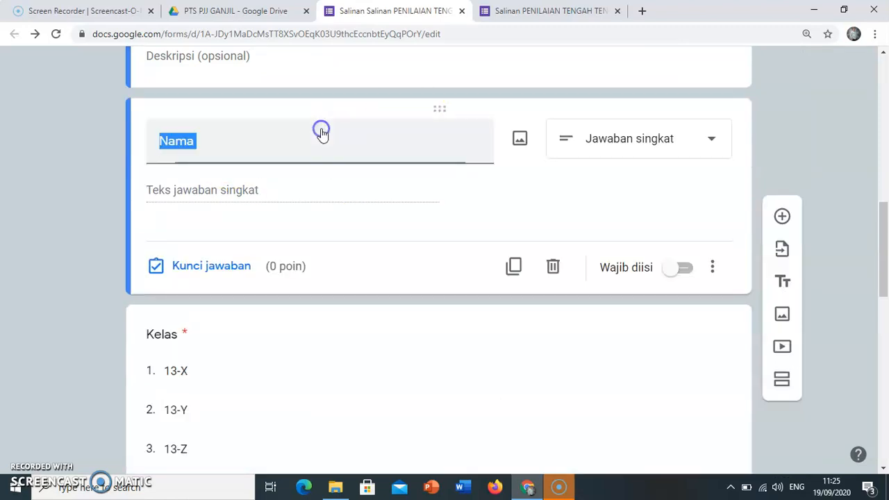
pyautogui.click(685, 276)
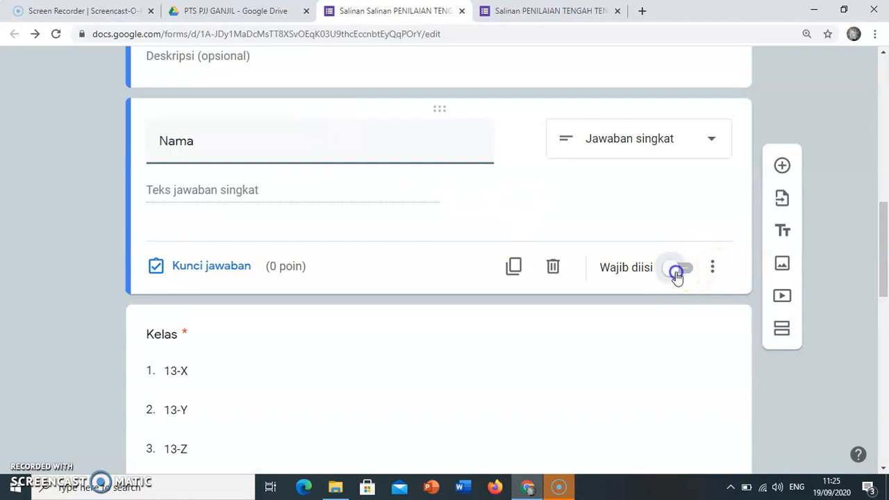
pyautogui.scroll(-3, 431, 232)
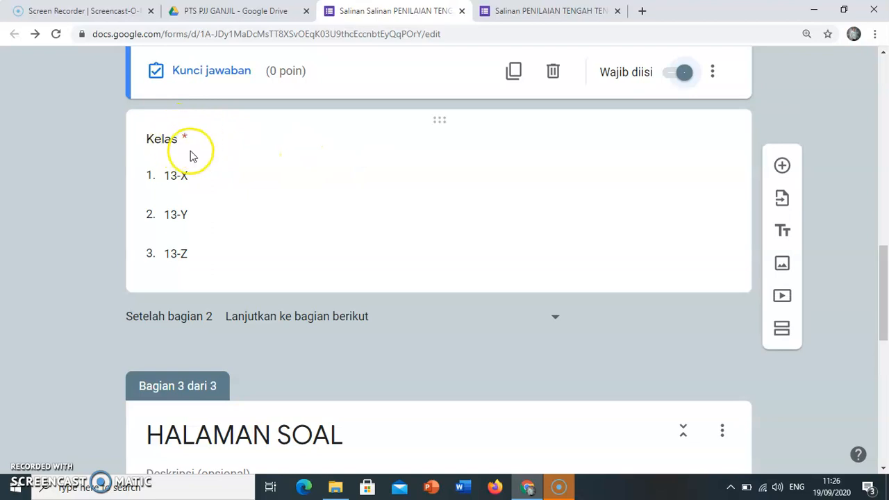
pyautogui.scroll(4, 192, 153)
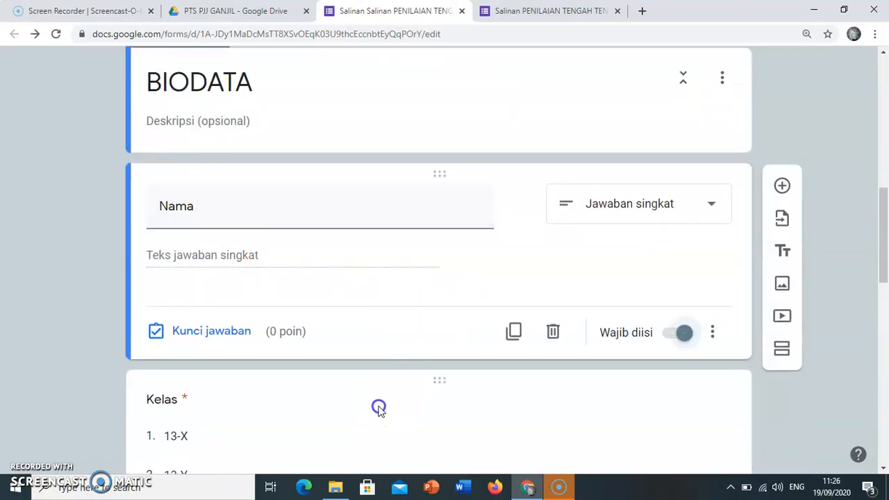
pyautogui.click(379, 407)
pyautogui.scroll(3, 243, 218)
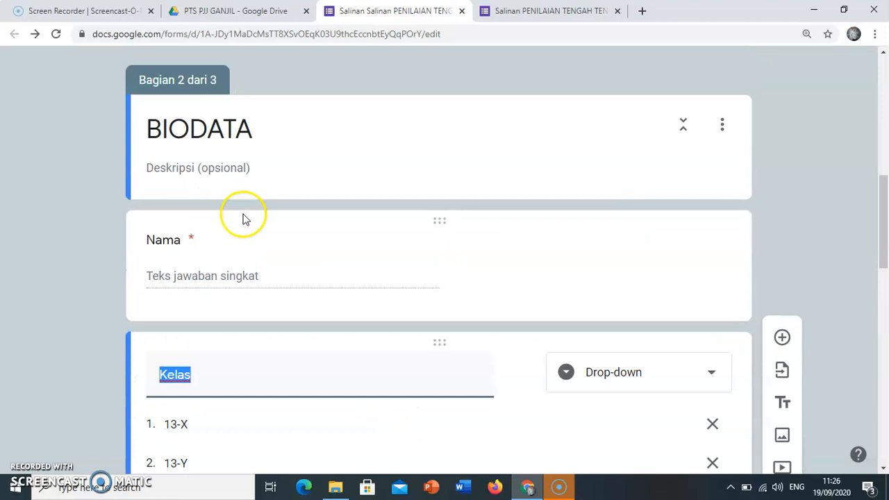
# Remove the leading number "1." from the school nickname question in the HALAMAN SOAL section.
pyautogui.scroll(-9, 298, 246)
pyautogui.scroll(-3, 303, 244)
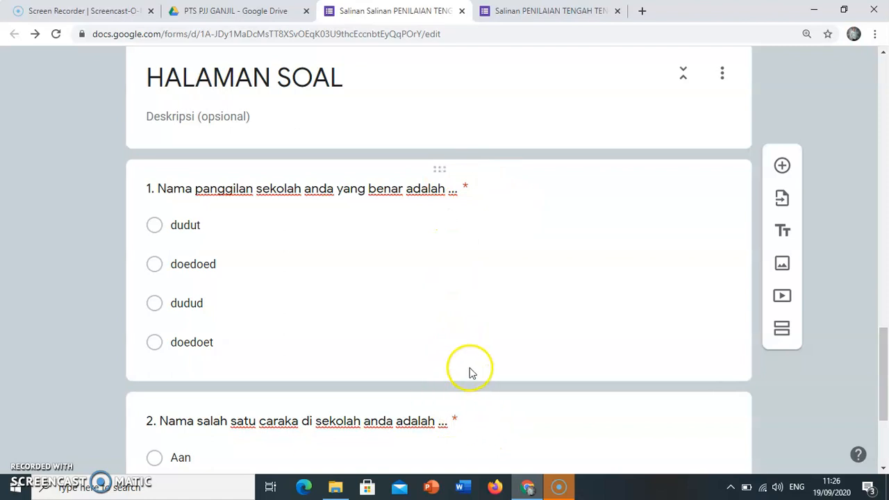
pyautogui.click(161, 188)
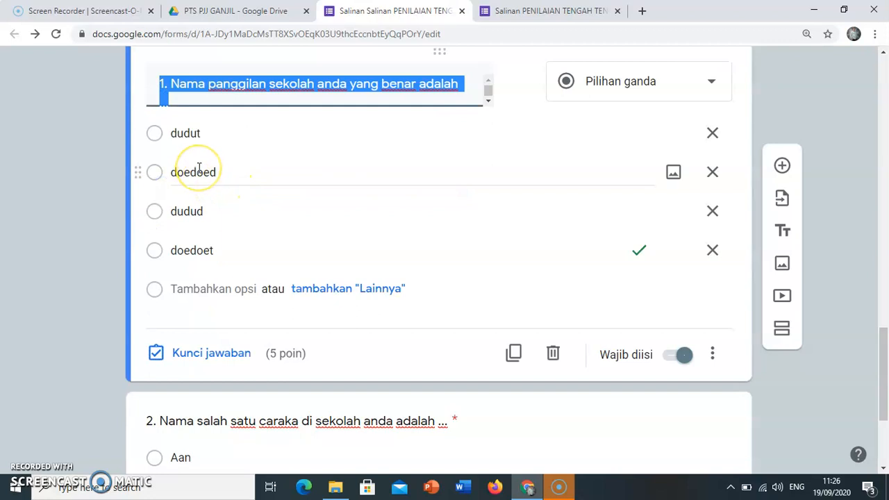
pyautogui.press('Home')
pyautogui.press('Delete')
pyautogui.press('Delete')
pyautogui.press('Delete')
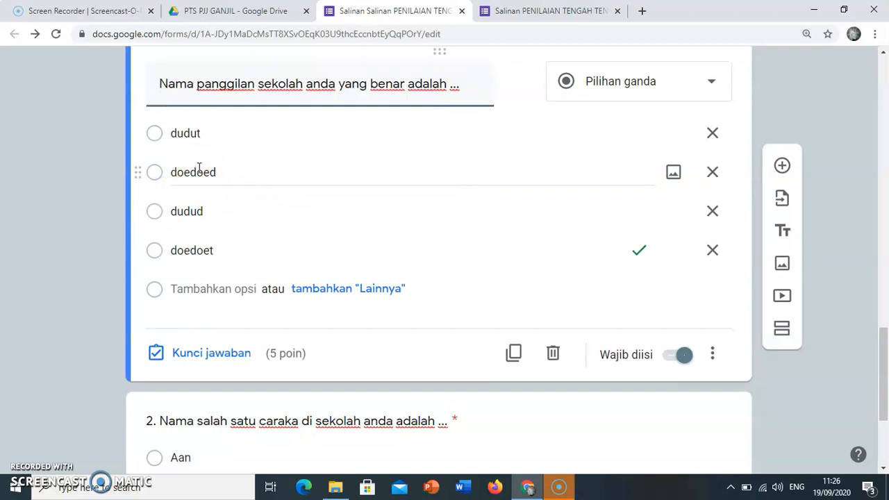
# Remove the leading number "2." from the question about the school's caraka.
pyautogui.click(153, 419)
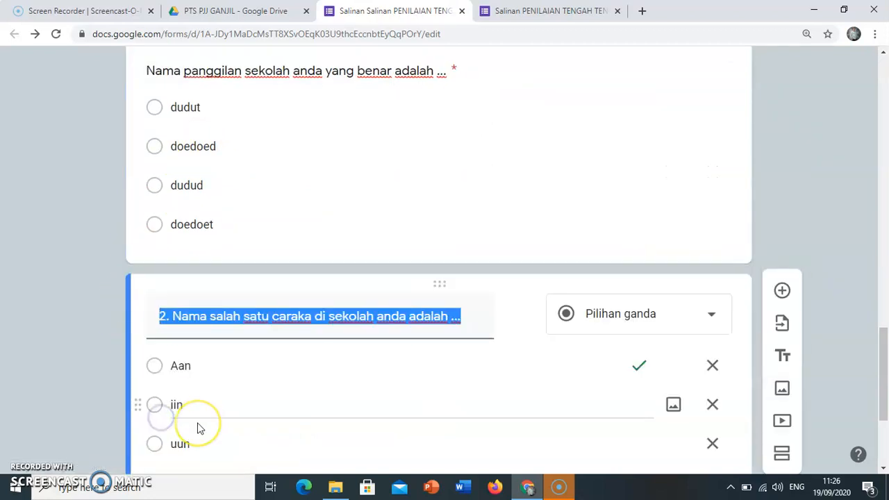
pyautogui.press('Home')
pyautogui.press('Delete')
pyautogui.press('Delete')
pyautogui.press('Delete')
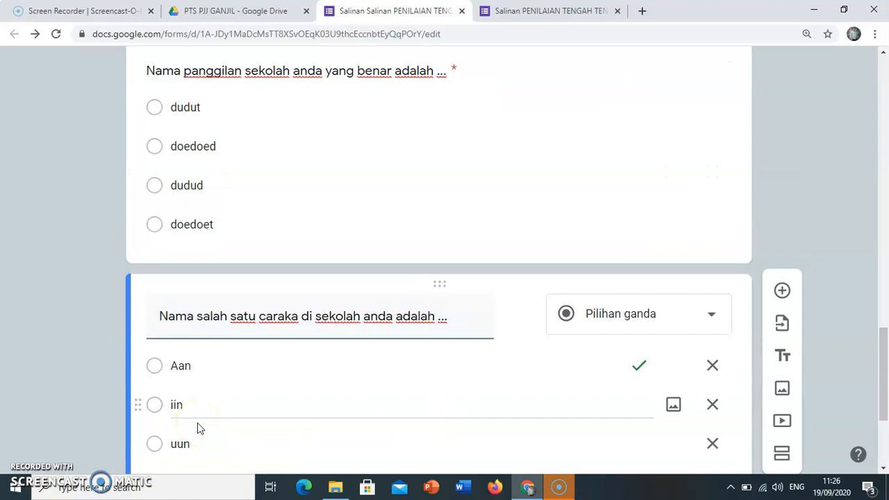
# Open a preview of the form and advance from its opening page to the BIODATA page.
pyautogui.click(296, 218)
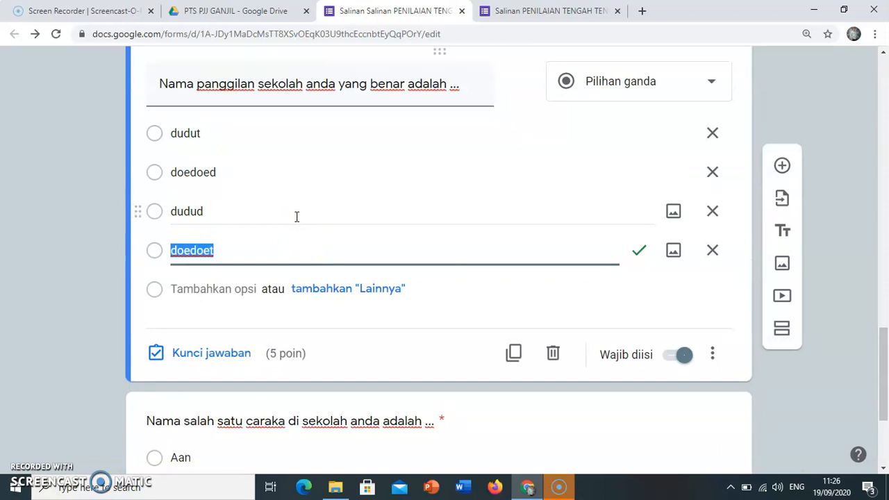
pyautogui.scroll(10, 297, 216)
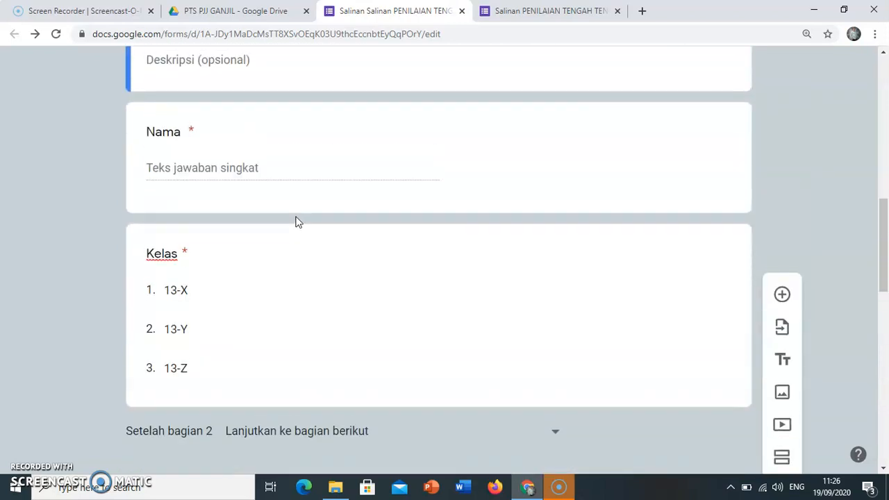
pyautogui.scroll(3, 294, 214)
pyautogui.scroll(-12, 288, 230)
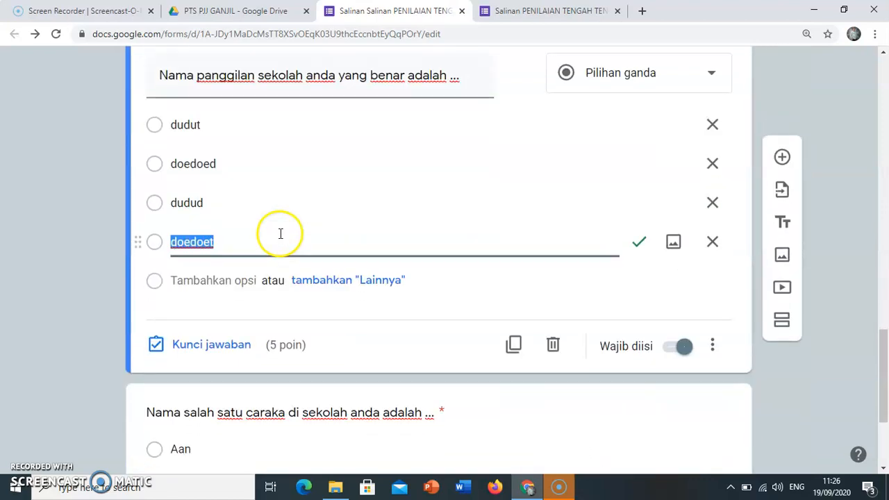
pyautogui.scroll(-2, 281, 233)
pyautogui.scroll(15, 281, 234)
pyautogui.scroll(3, 281, 235)
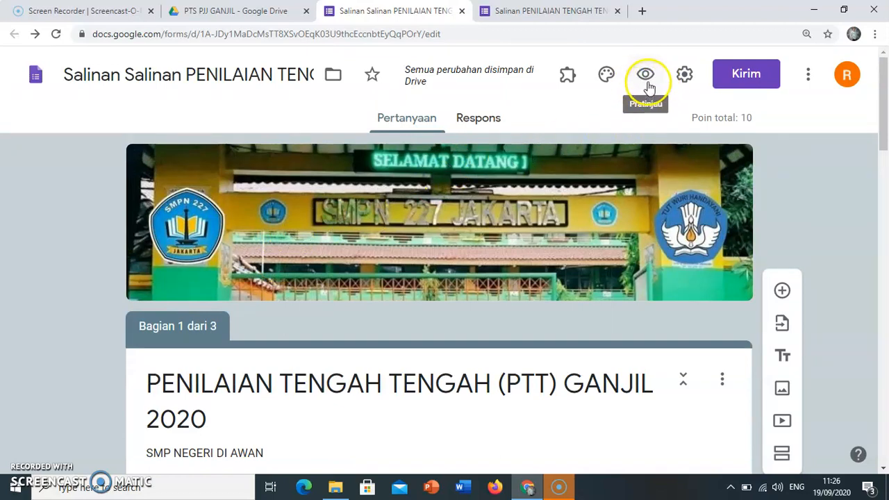
pyautogui.click(645, 78)
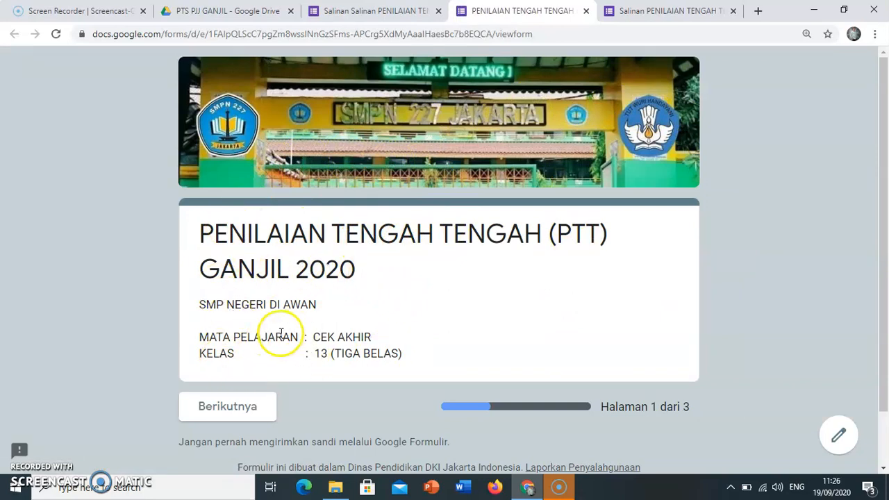
pyautogui.click(223, 410)
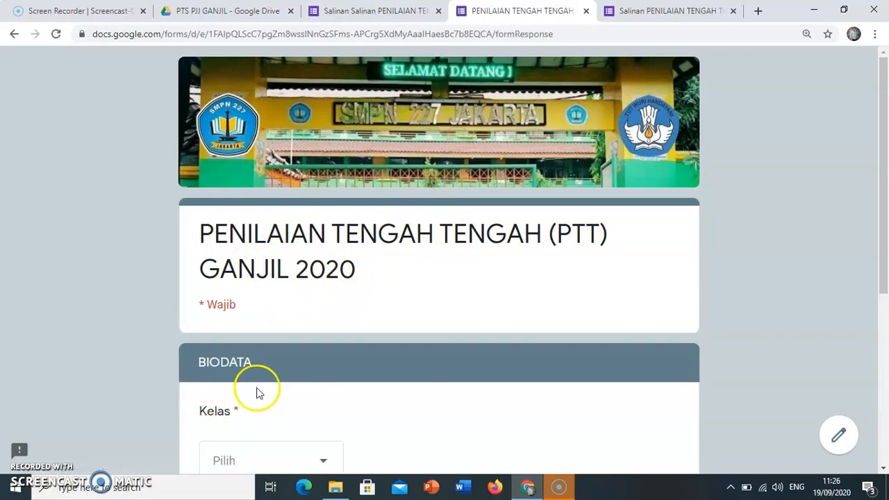
# Fill in the BIODATA page with class 13-X and a sample student name, and continue to the HALAMAN SOAL page.
pyautogui.scroll(-3, 353, 259)
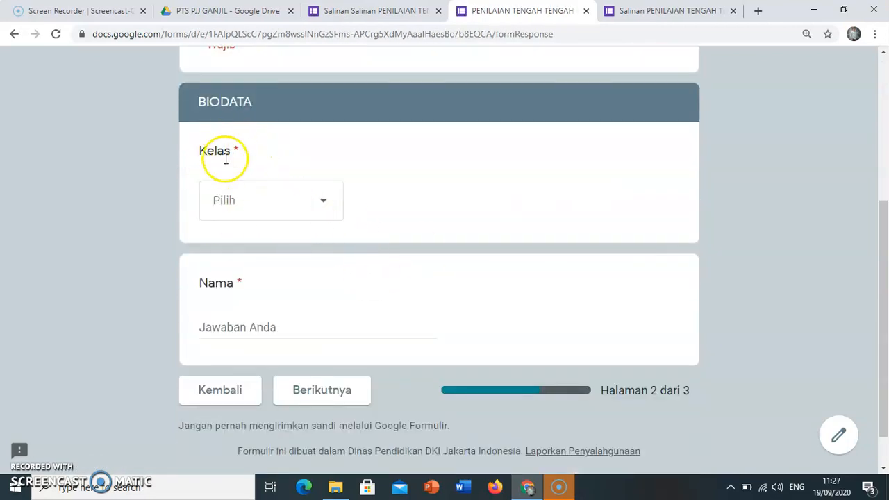
pyautogui.click(266, 203)
pyautogui.click(240, 257)
pyautogui.click(253, 328)
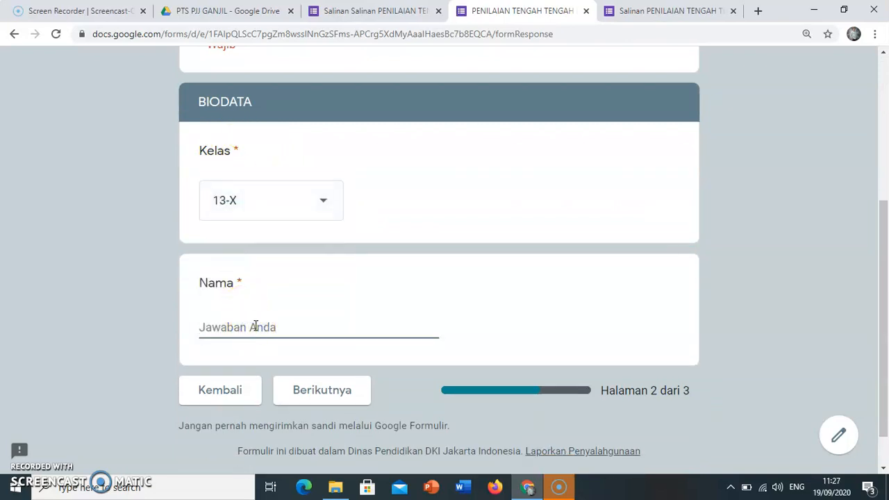
pyautogui.click(317, 391)
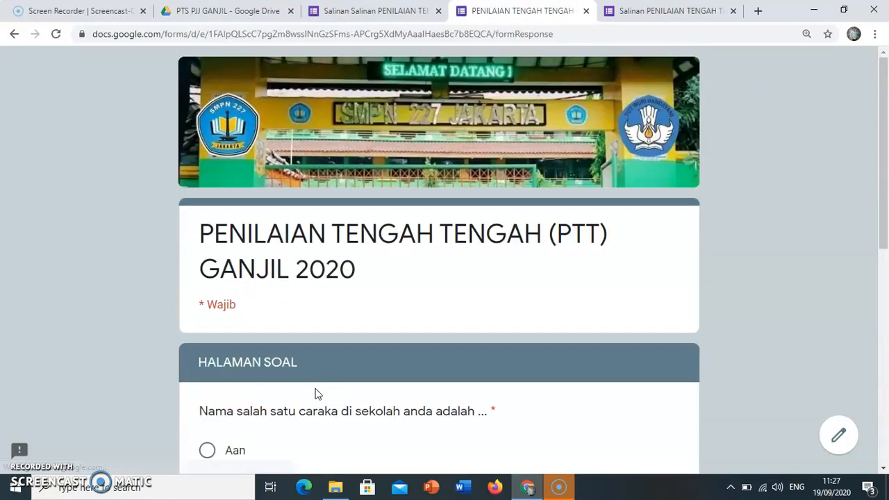
# Answer the question about the school's caraka with its first option.
pyautogui.scroll(-2, 355, 329)
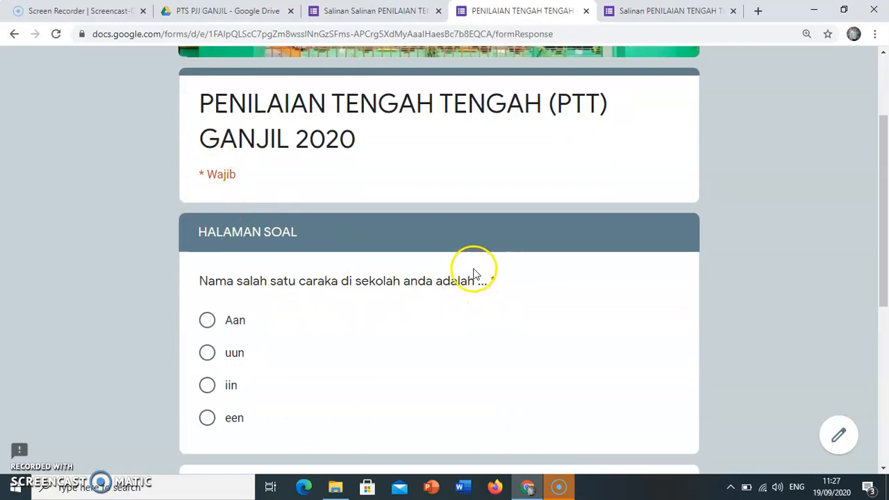
pyautogui.click(661, 327)
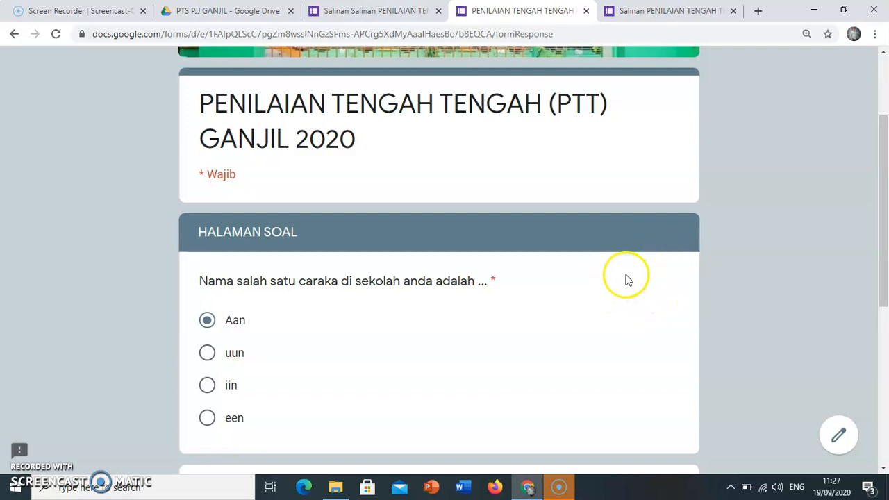
pyautogui.scroll(-1, 626, 278)
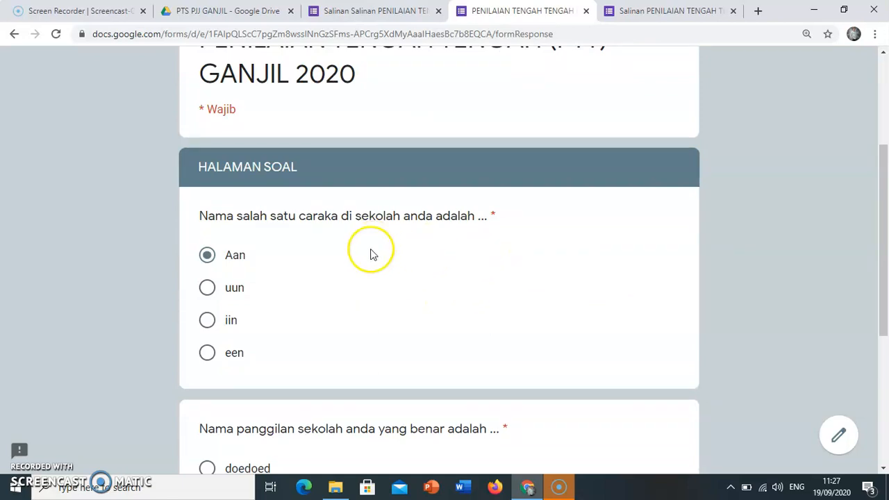
pyautogui.scroll(-2, 486, 299)
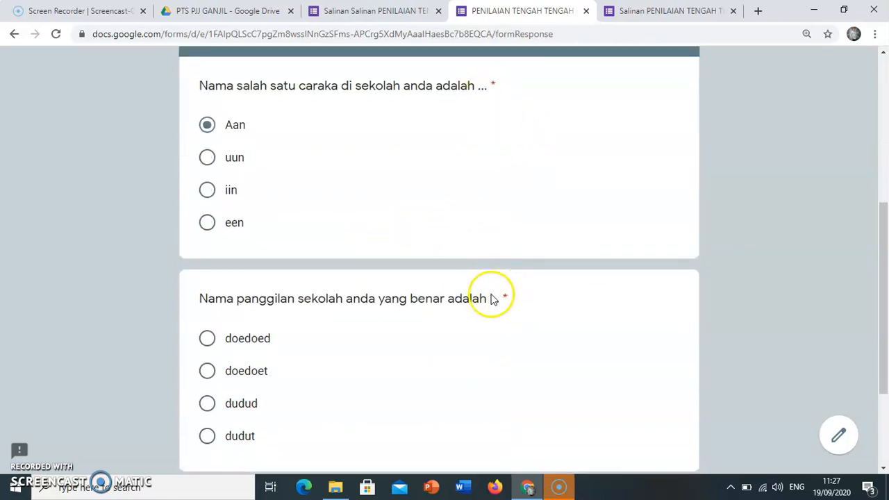
# Test submitting with the school nickname question blank, and submit the response with doedoet as its answer.
pyautogui.scroll(-2, 480, 305)
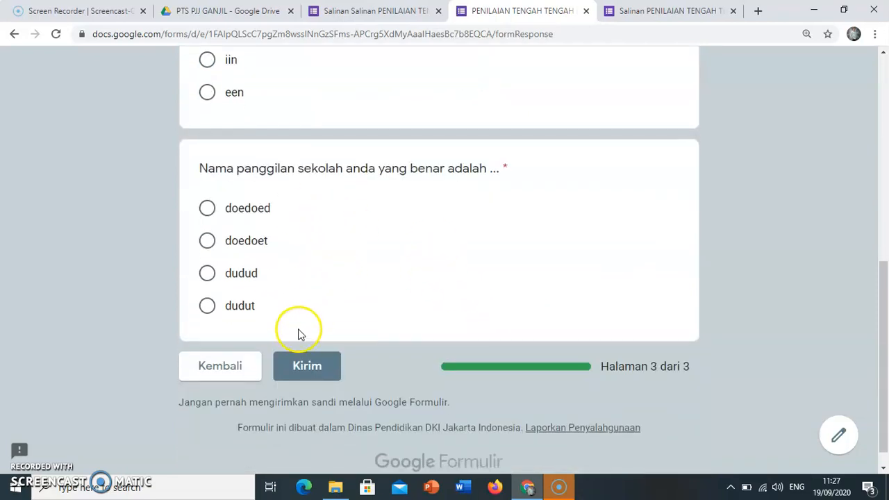
pyautogui.click(308, 377)
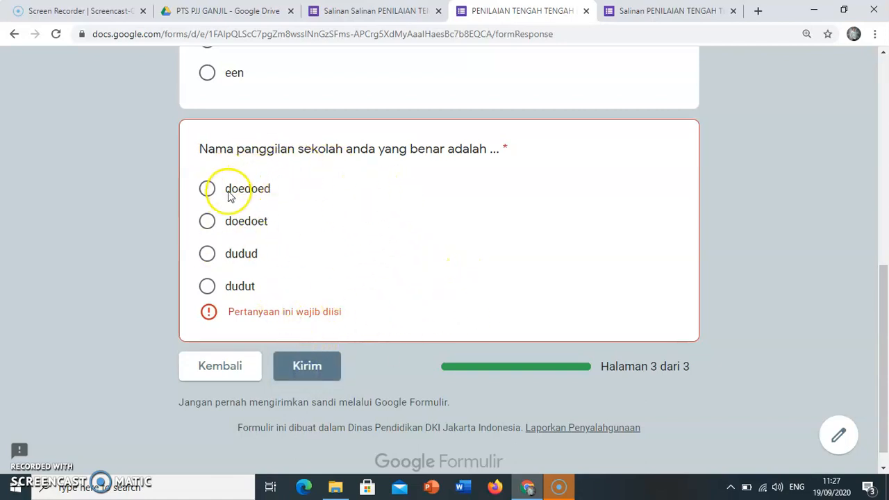
pyautogui.click(208, 222)
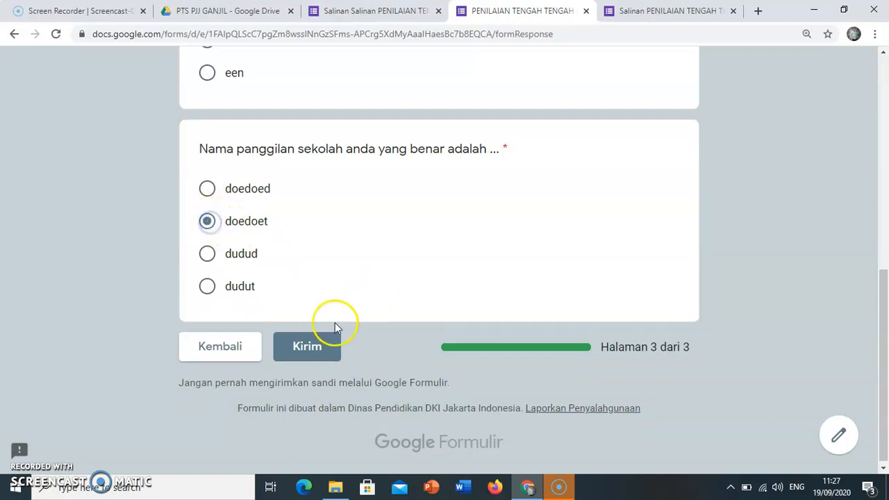
pyautogui.click(311, 348)
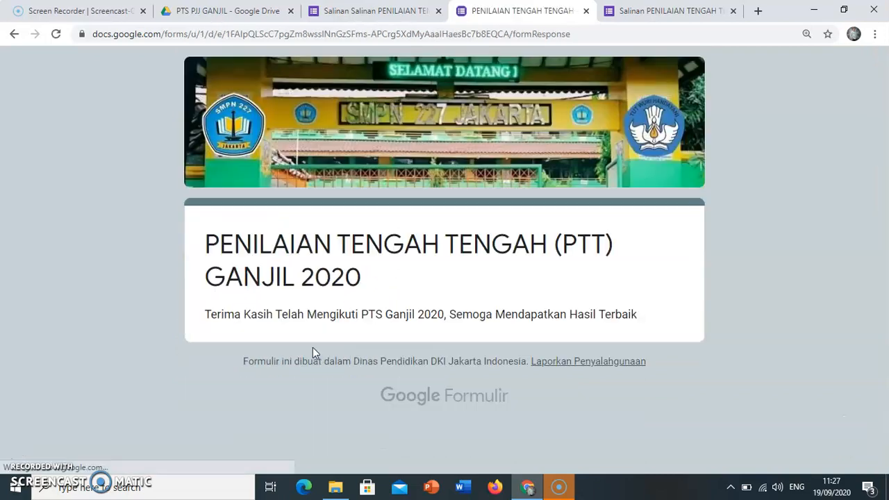